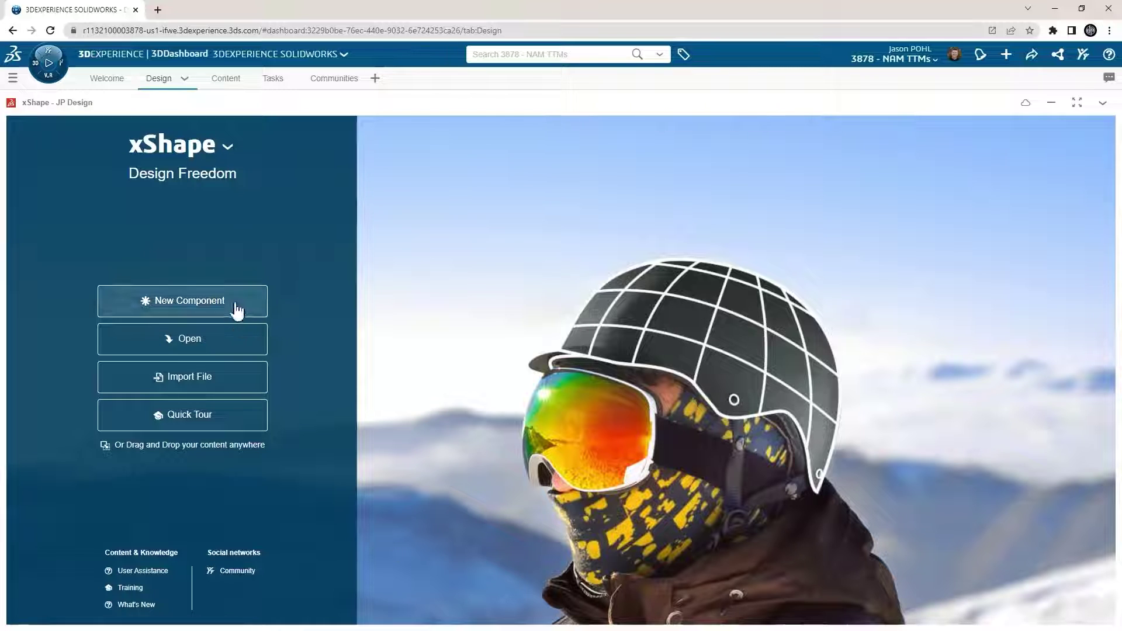
Step: Create a new component named Cranky_001
text(Cranky_001)
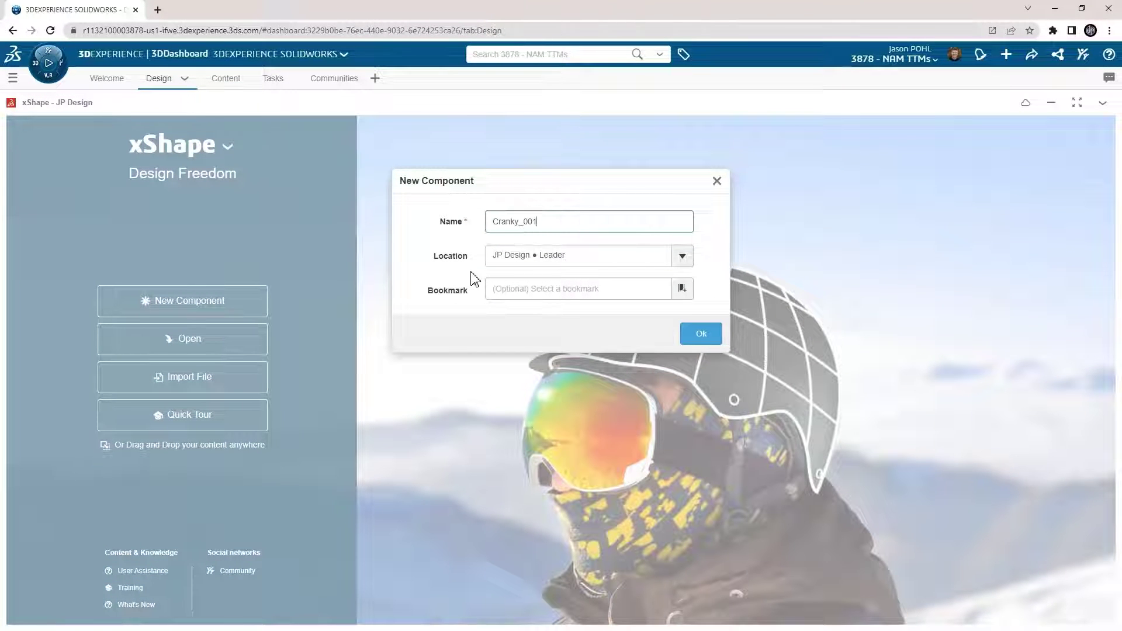
key(Return)
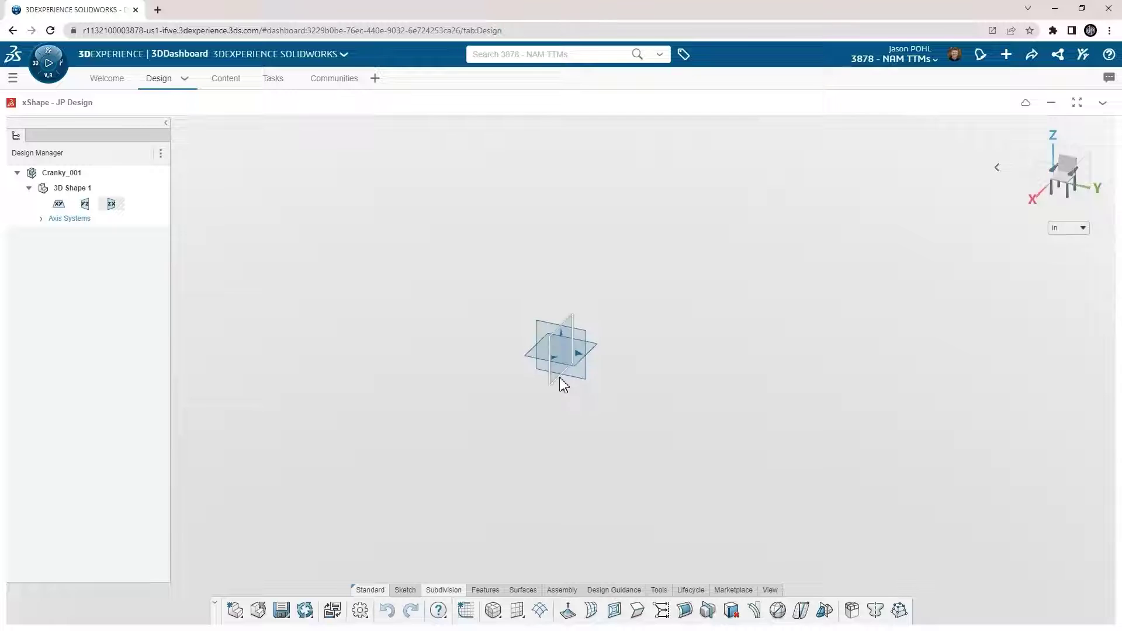
Step: Insert the picture Lure-Sketch.jpg and place it on the zx plane
middle_drag(562, 384, 697, 394)
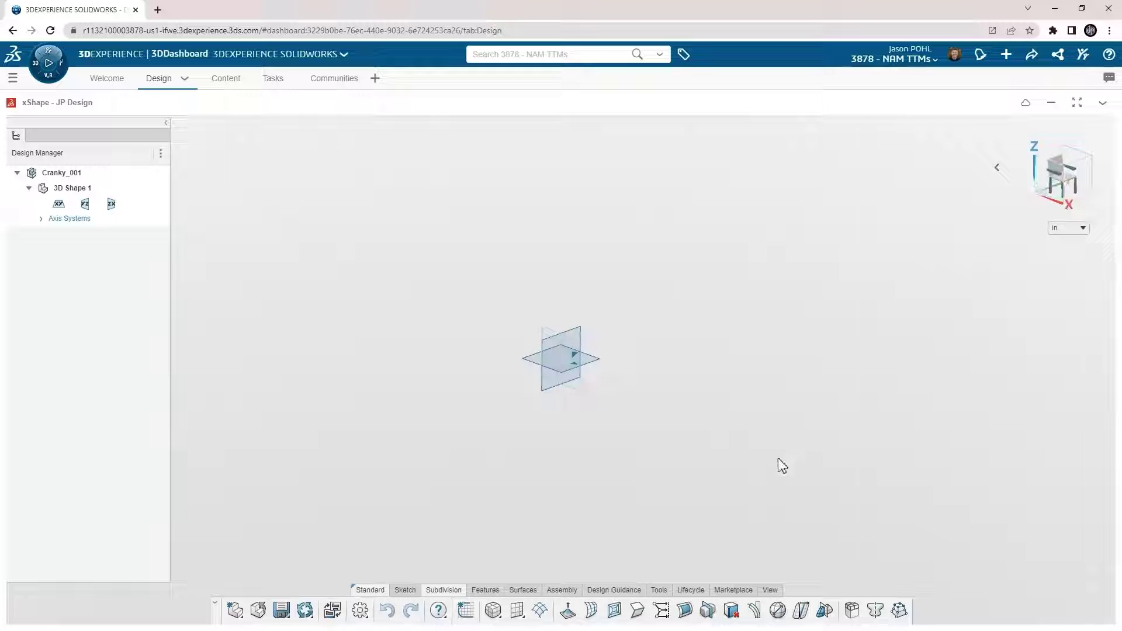
click(660, 591)
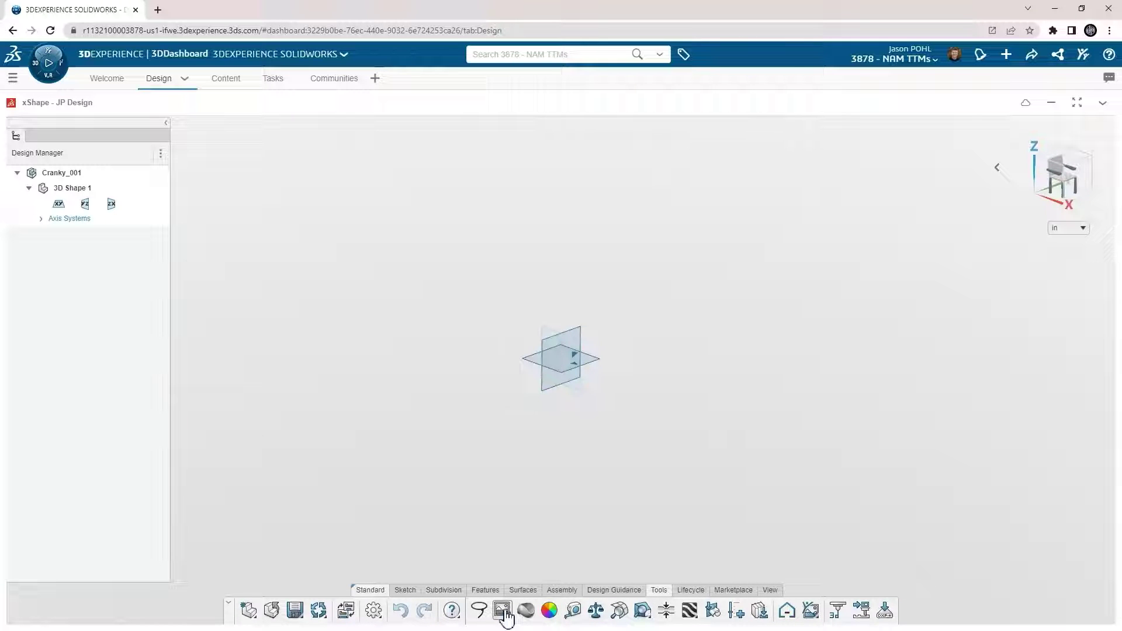
click(503, 611)
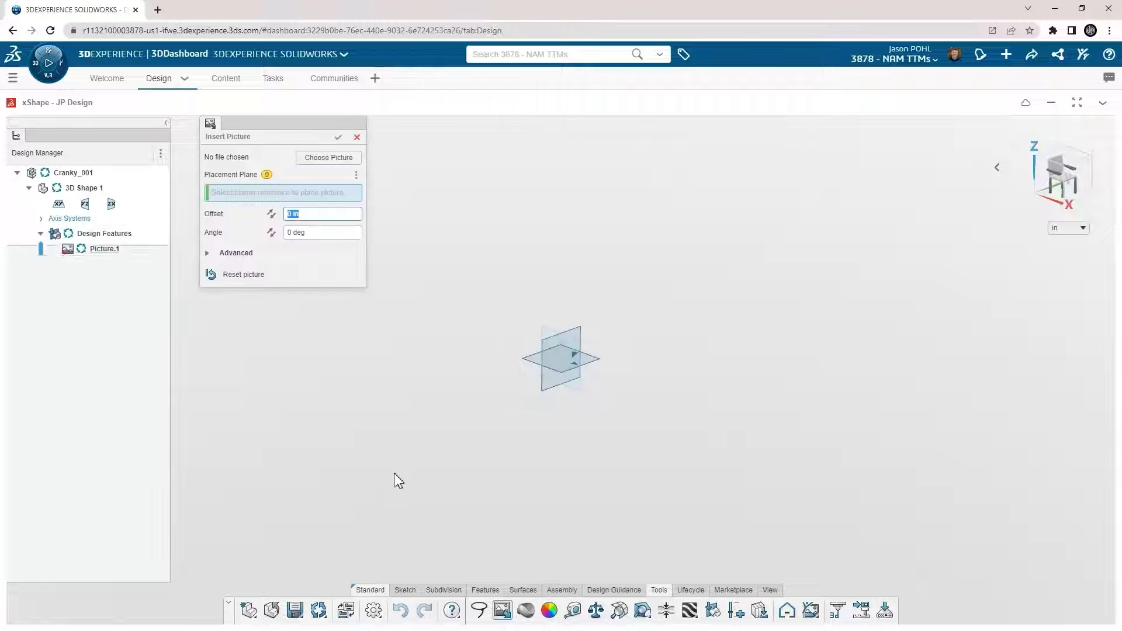
click(337, 156)
click(200, 109)
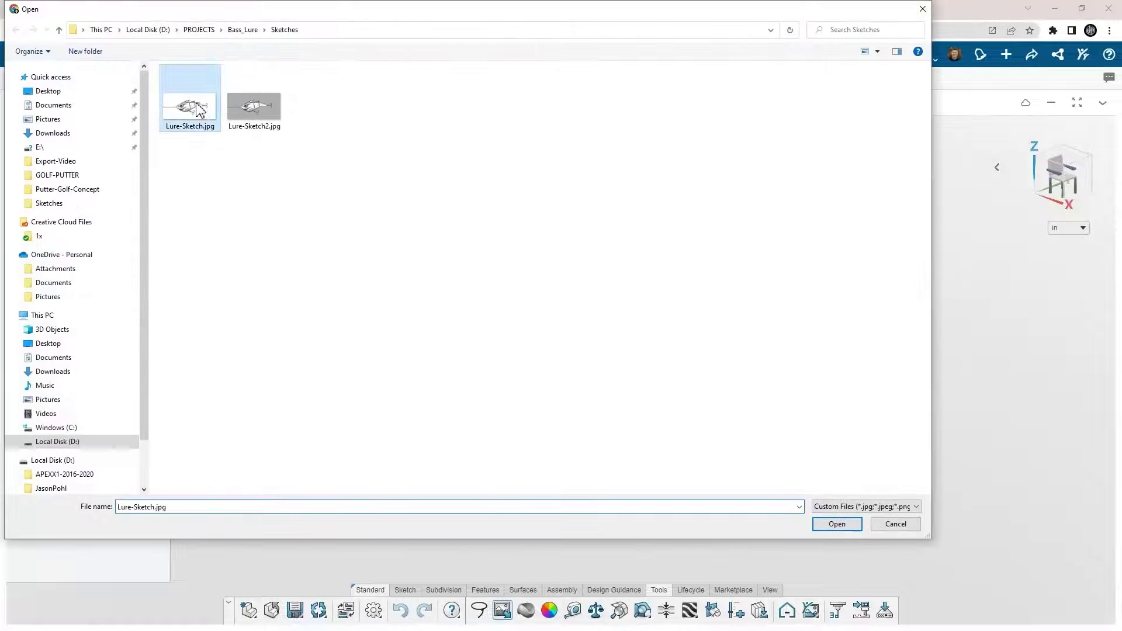
click(837, 524)
click(538, 360)
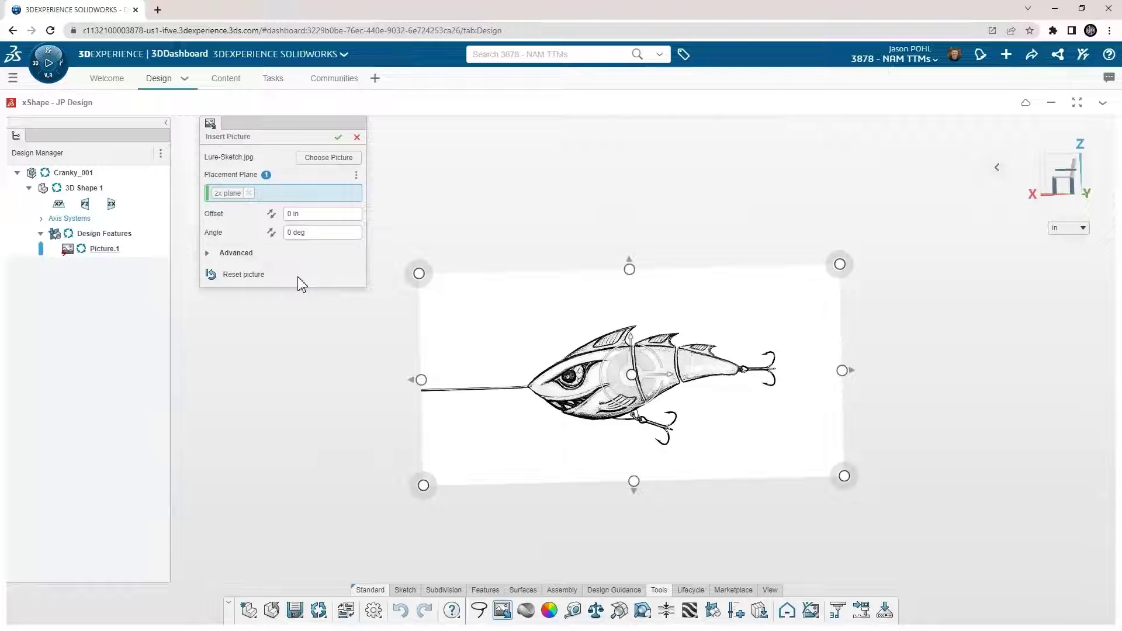
Step: Scale the lure picture by on-screen points from the nose tip to the tail end, with a distance of 3.0 inches
click(234, 254)
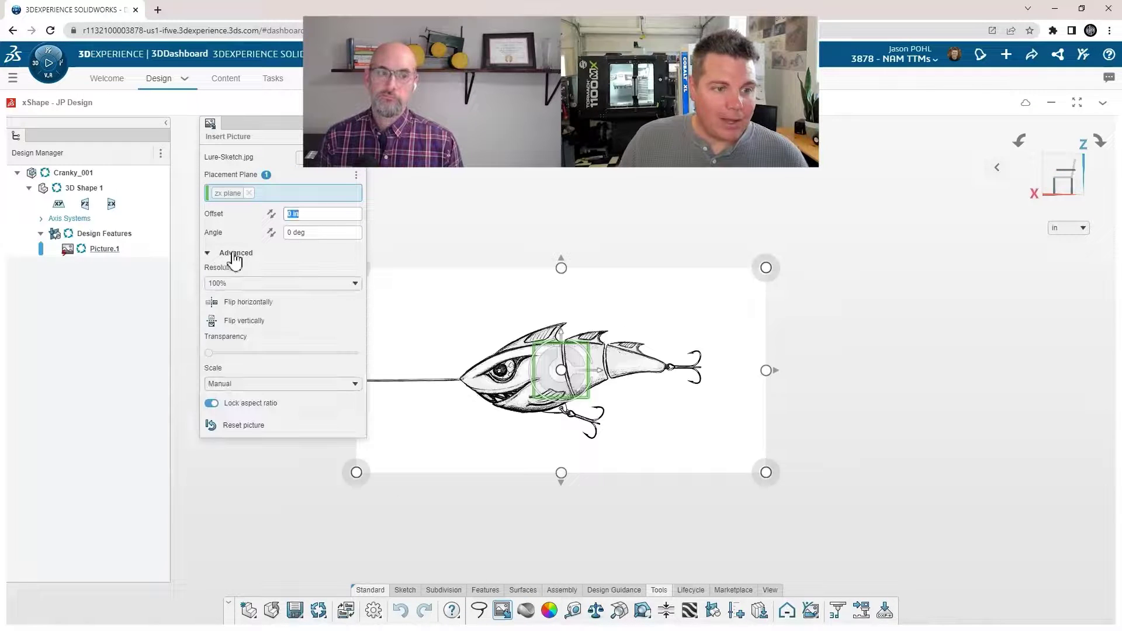
click(241, 386)
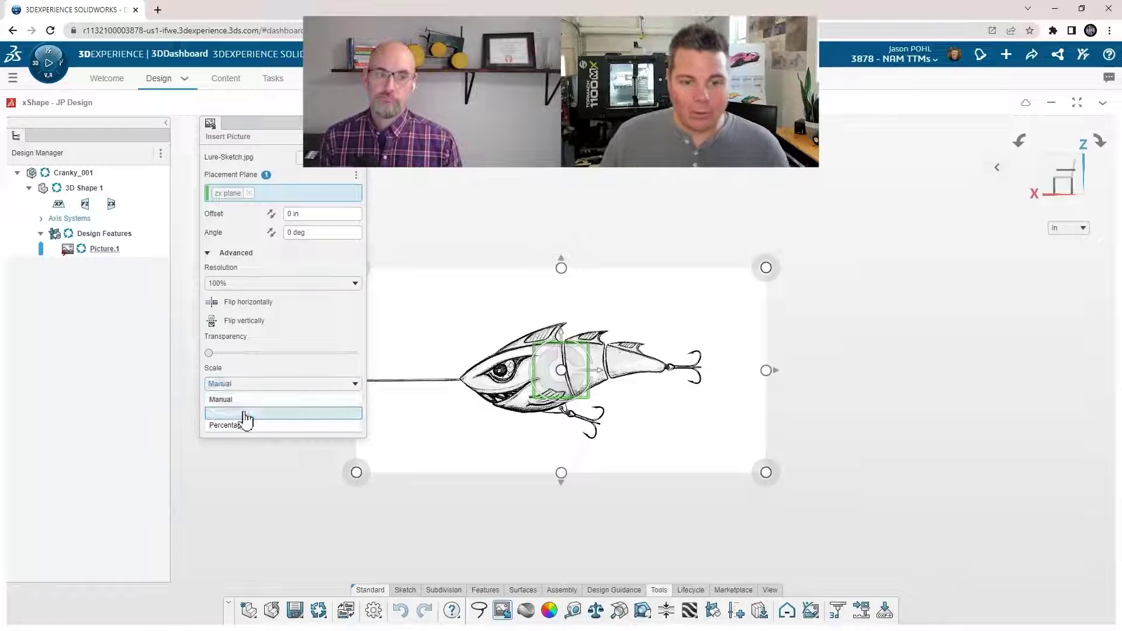
click(248, 414)
drag(445, 383, 462, 376)
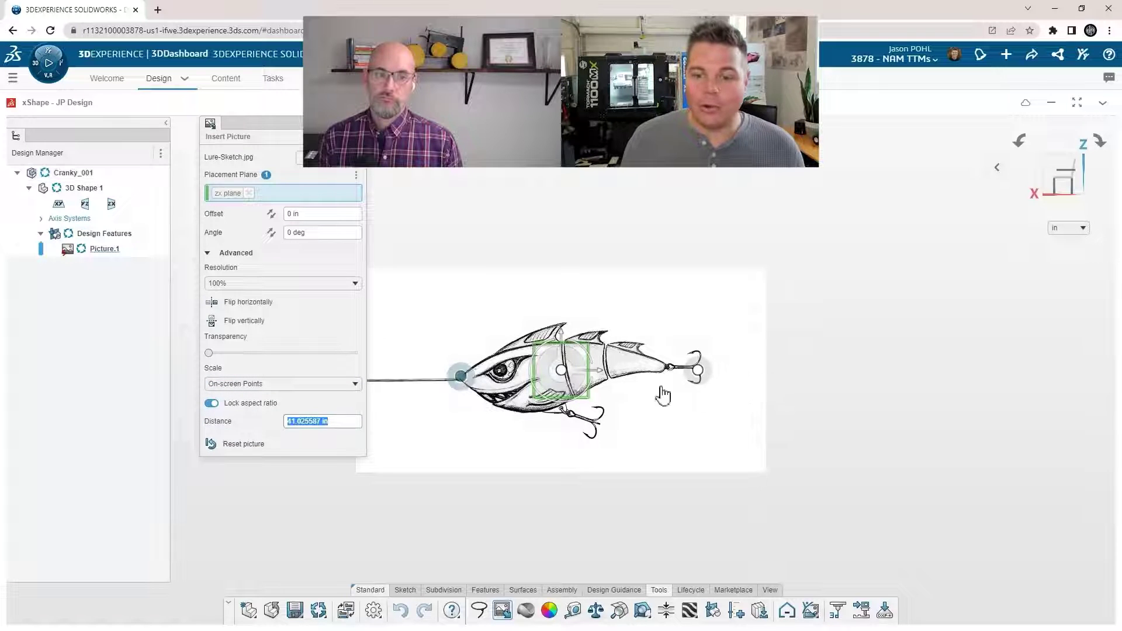
drag(698, 370, 664, 367)
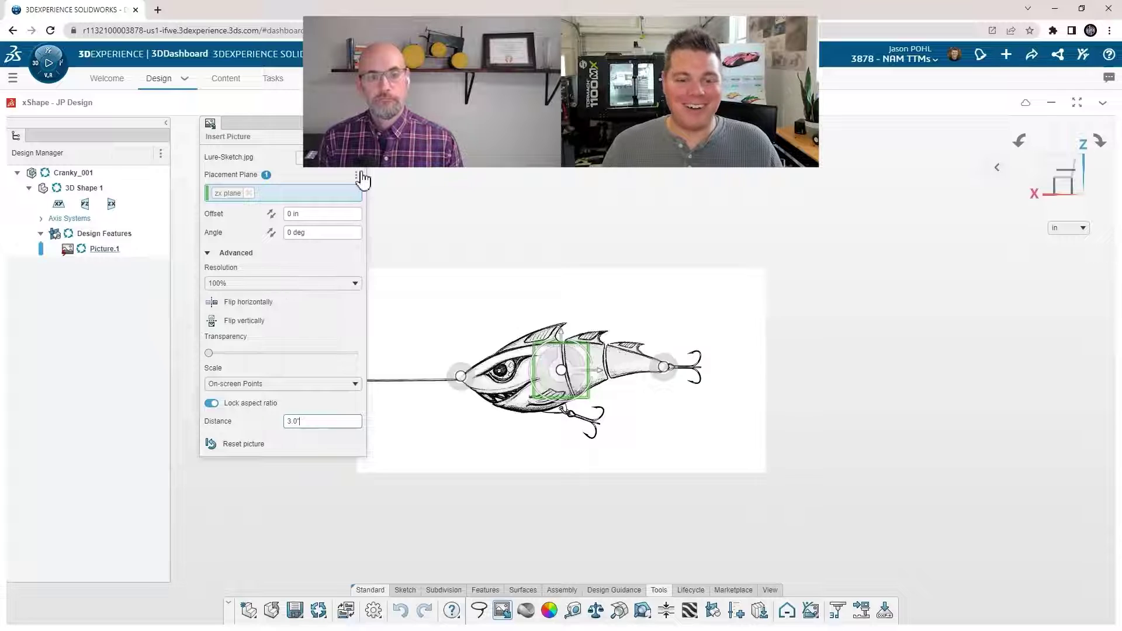
key(Return)
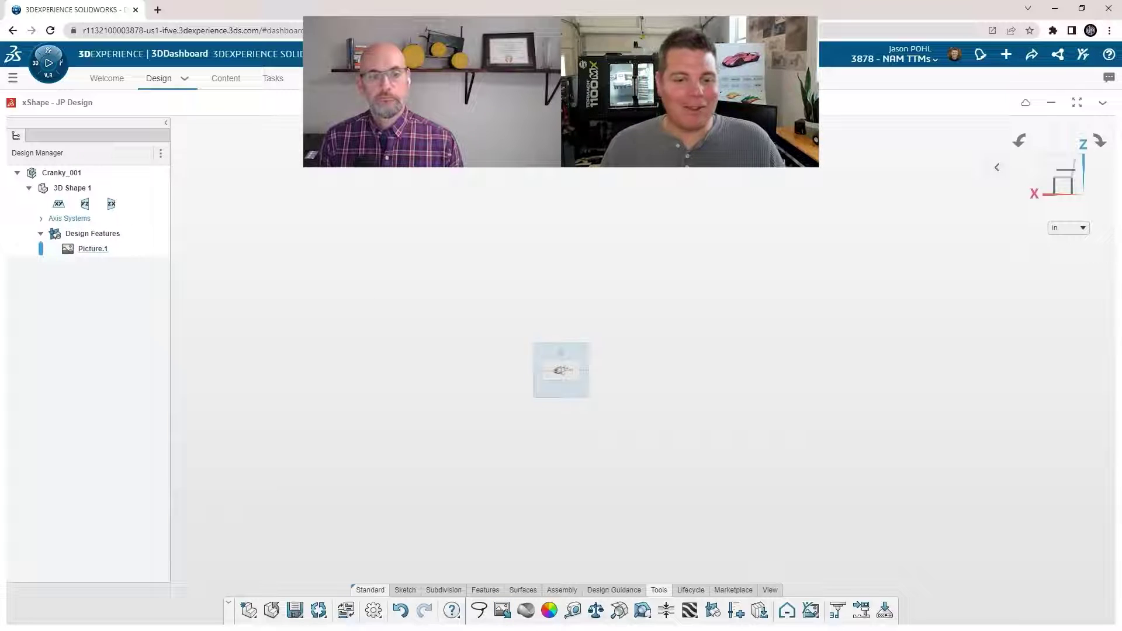
Step: Create a subdivision box primitive at the origin over the lure sketch with Midplane enabled
scroll(579, 374, up, 10)
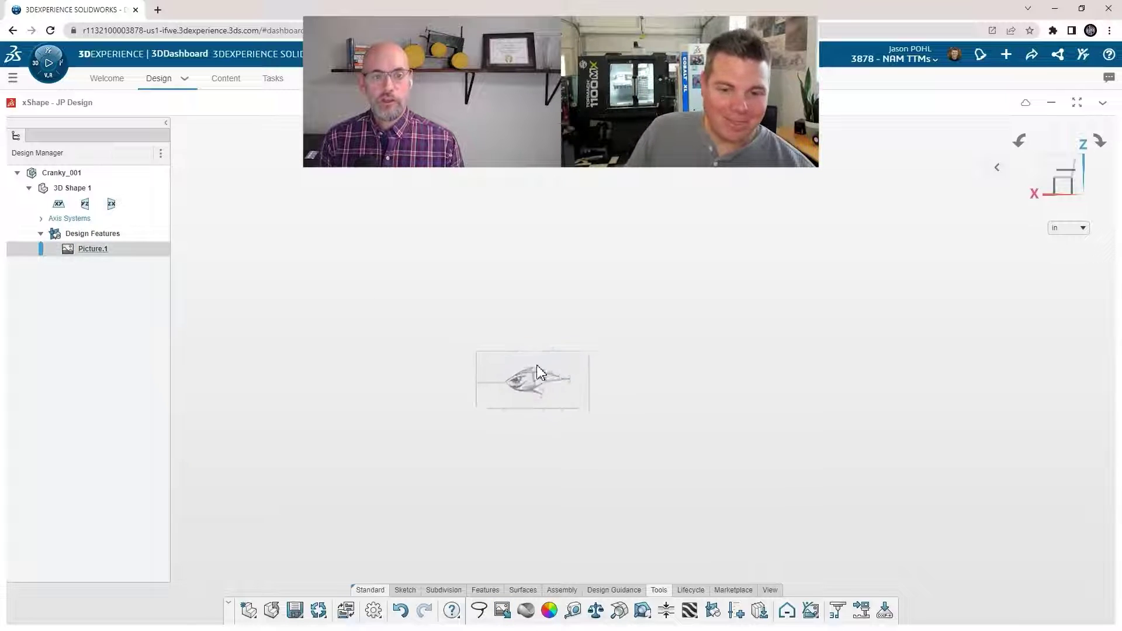
middle_drag(507, 399, 742, 371)
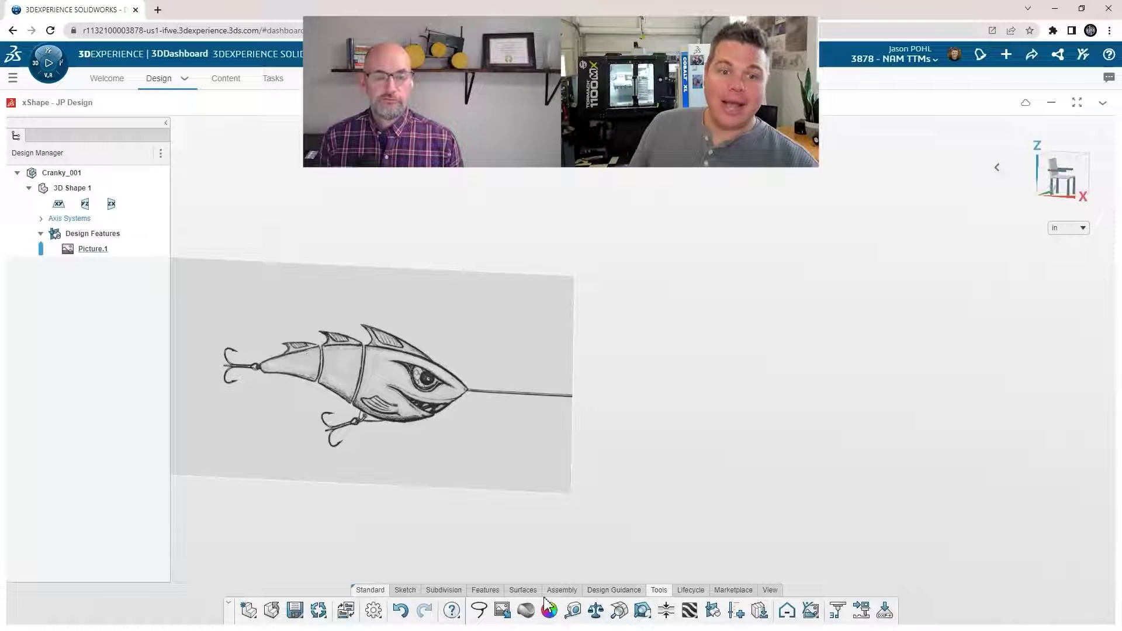
click(446, 590)
click(500, 618)
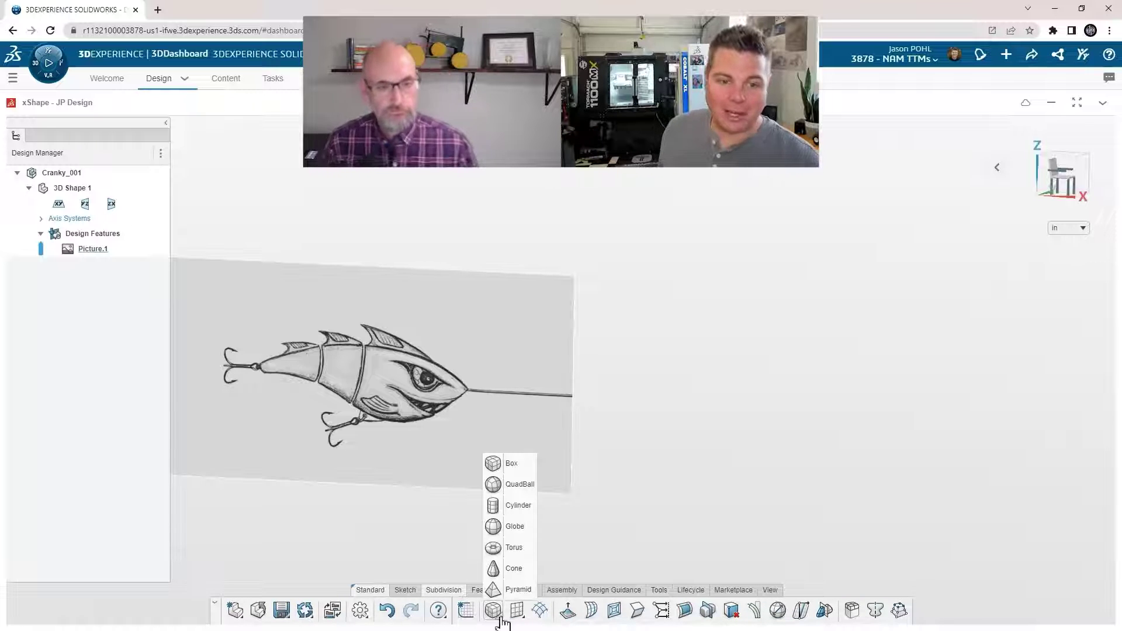
click(512, 466)
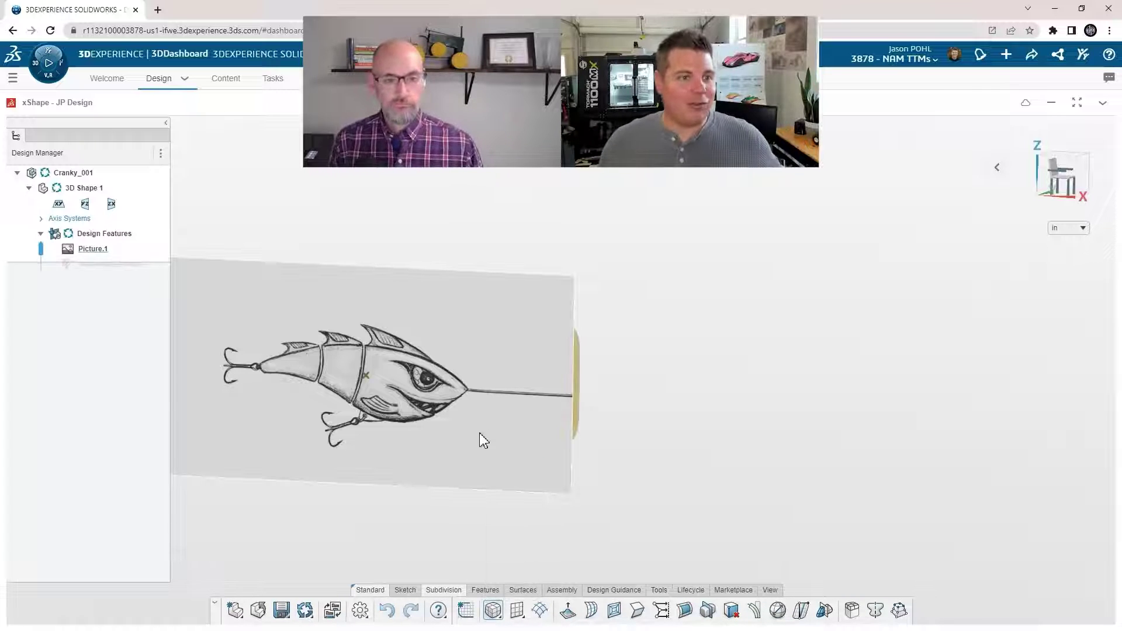
click(393, 358)
click(209, 175)
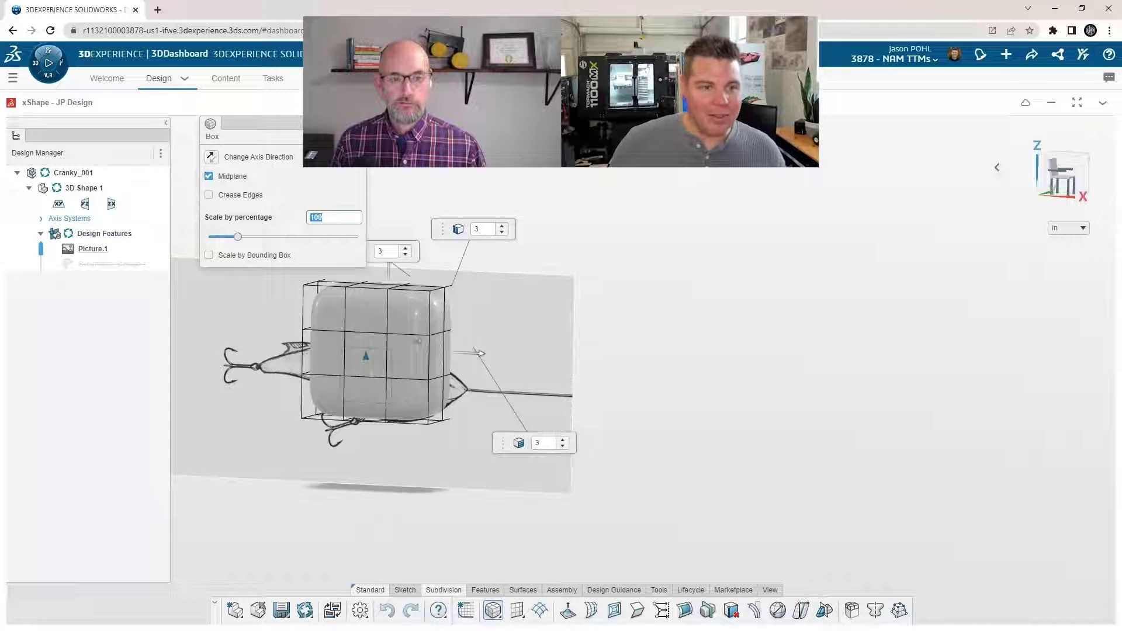
click(340, 136)
Step: Apply symmetry to the subdivision box about the zx plane
middle_drag(410, 352, 431, 380)
click(691, 398)
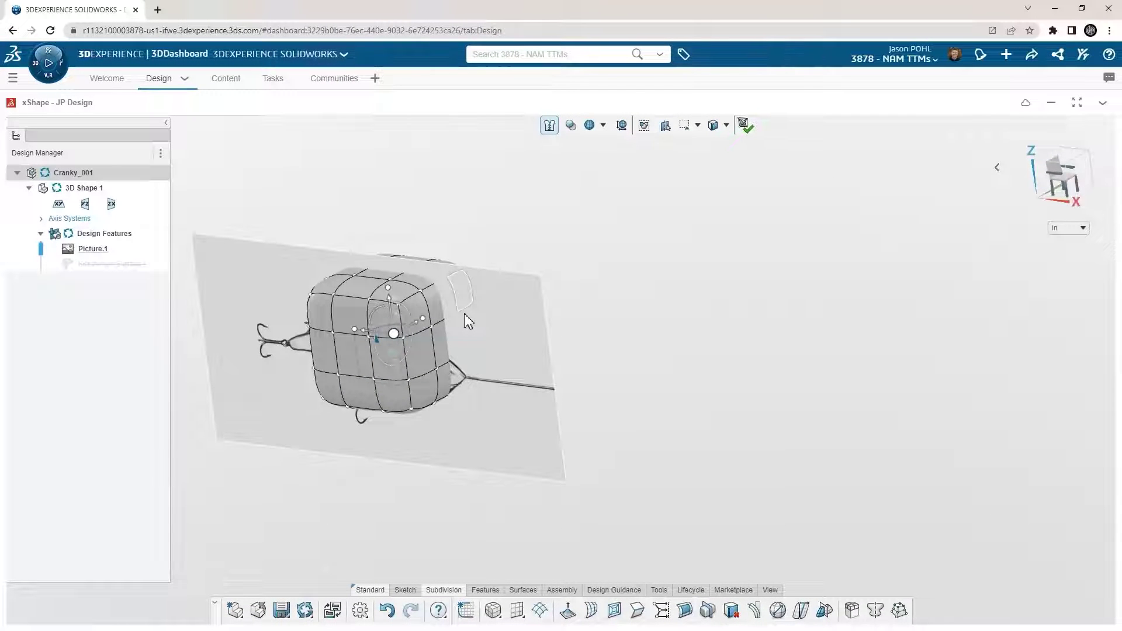
click(875, 610)
click(389, 351)
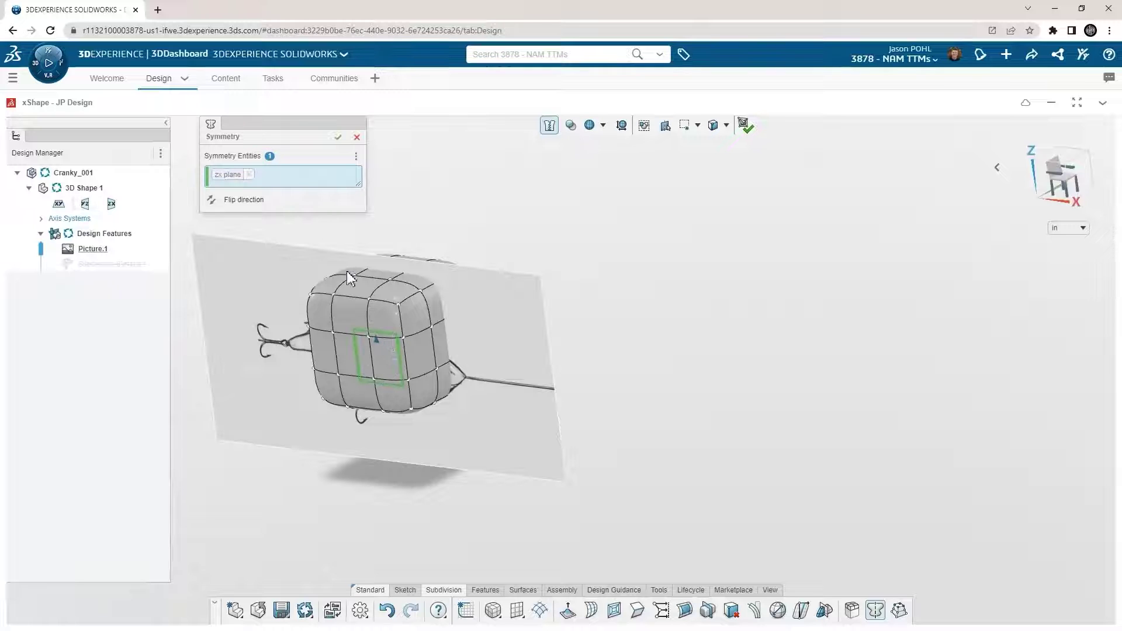
click(339, 138)
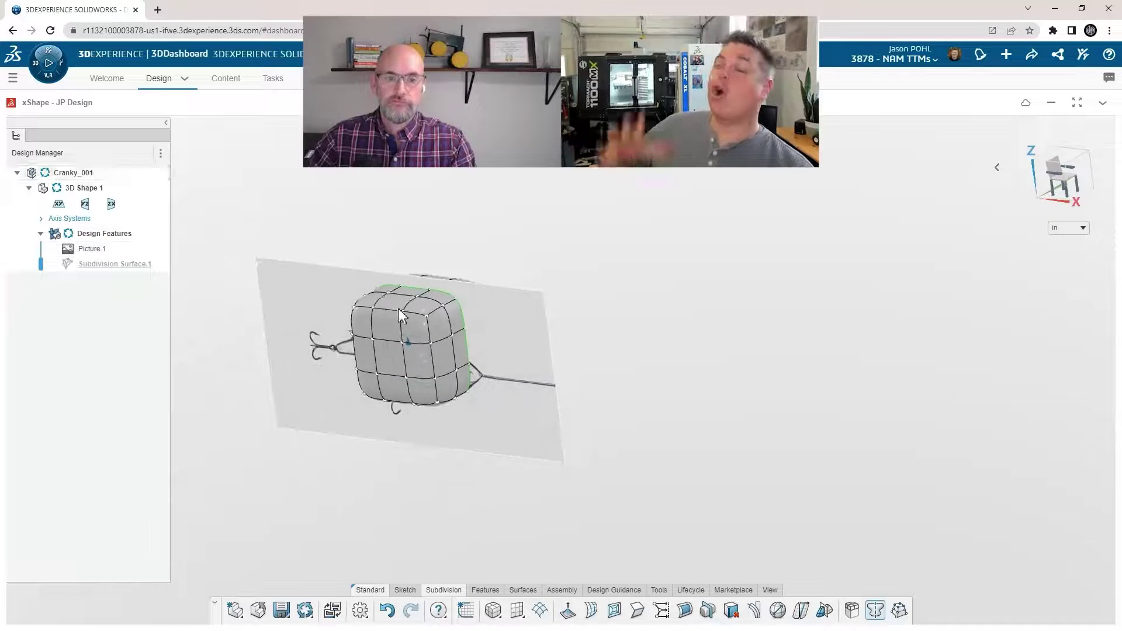
Step: Try pulling and reorienting a face on top of the box with the manipulator
scroll(398, 304, down, 3)
click(403, 300)
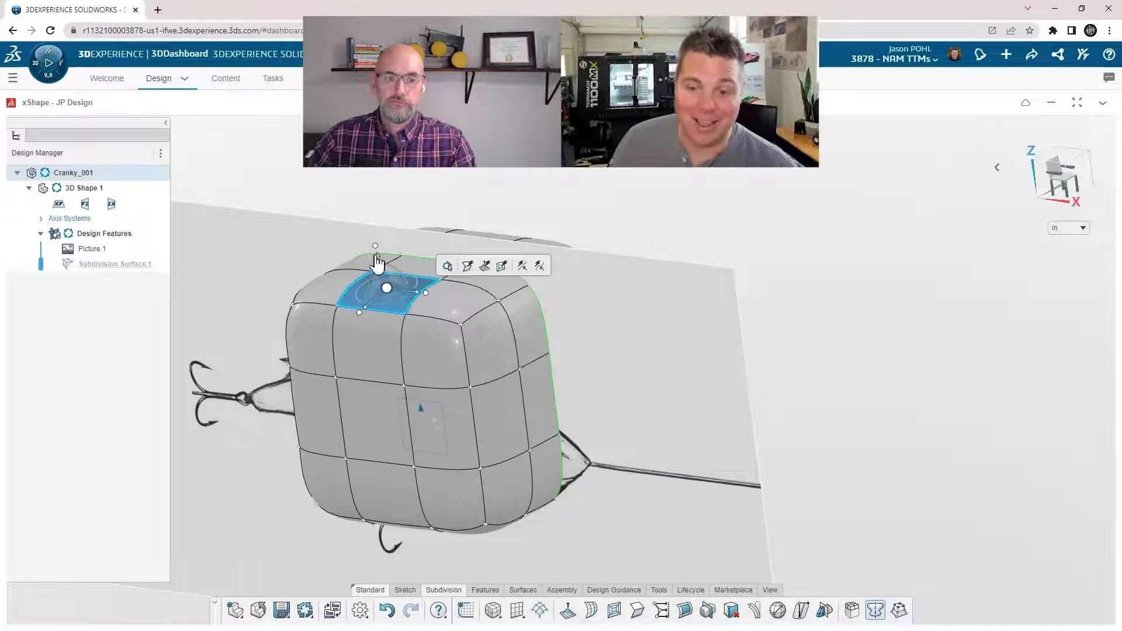
mouse_move(377, 264)
mouse_down()
mouse_move(383, 243)
mouse_move(385, 281)
mouse_up()
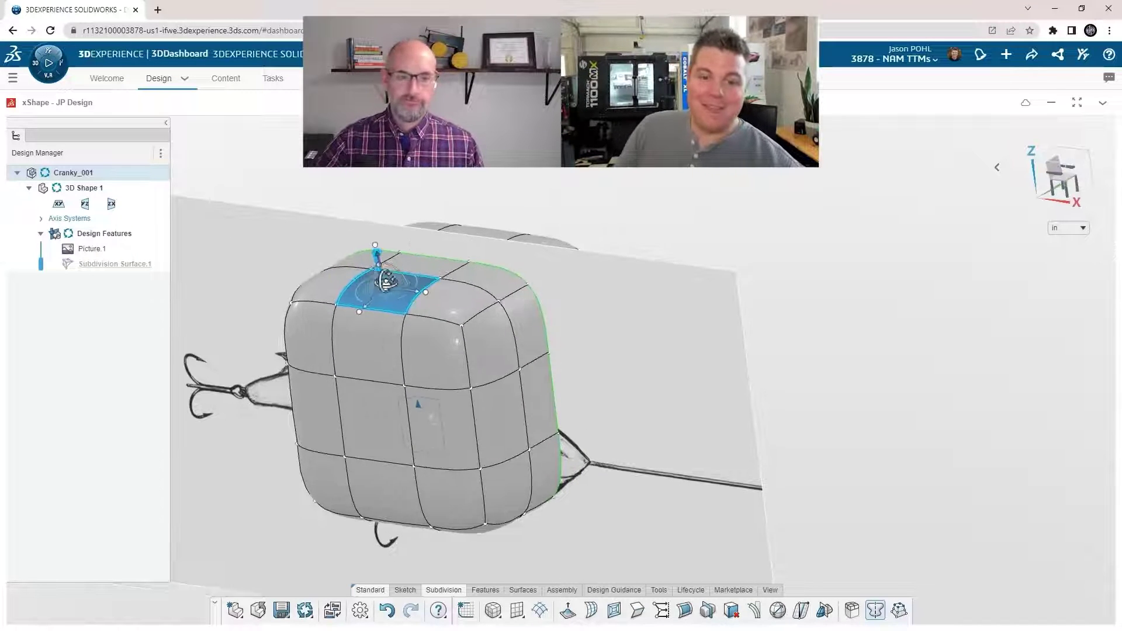
middle_drag(386, 281, 403, 304)
mouse_move(406, 304)
mouse_down()
mouse_move(374, 320)
mouse_move(411, 315)
mouse_up()
middle_drag(412, 315, 411, 259)
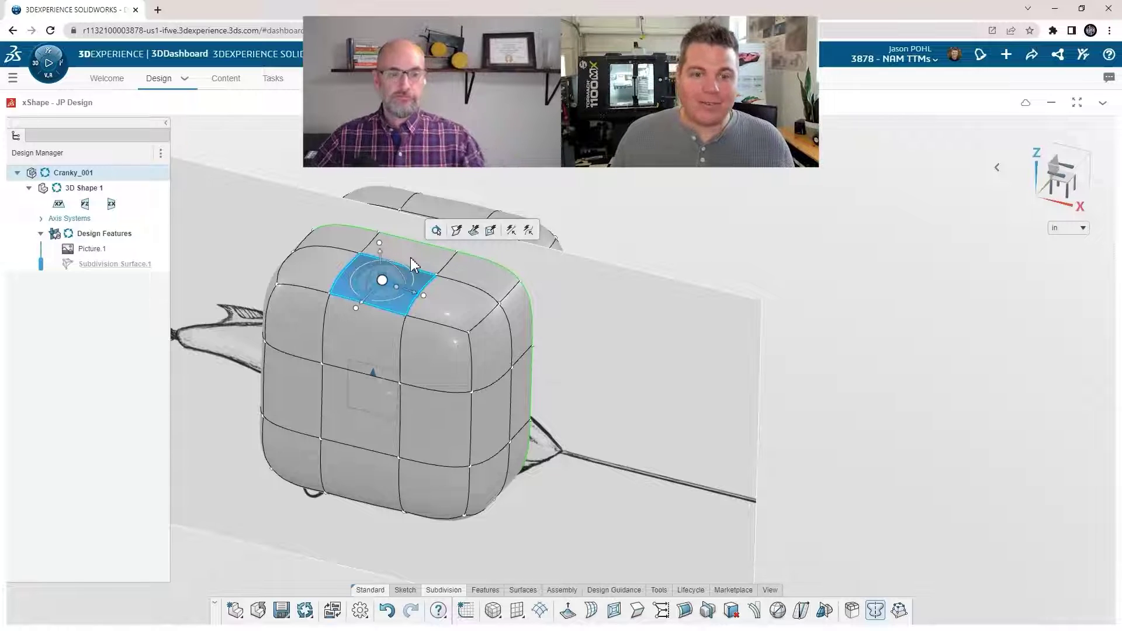
drag(408, 279, 408, 279)
middle_drag(398, 286, 403, 286)
drag(405, 284, 427, 307)
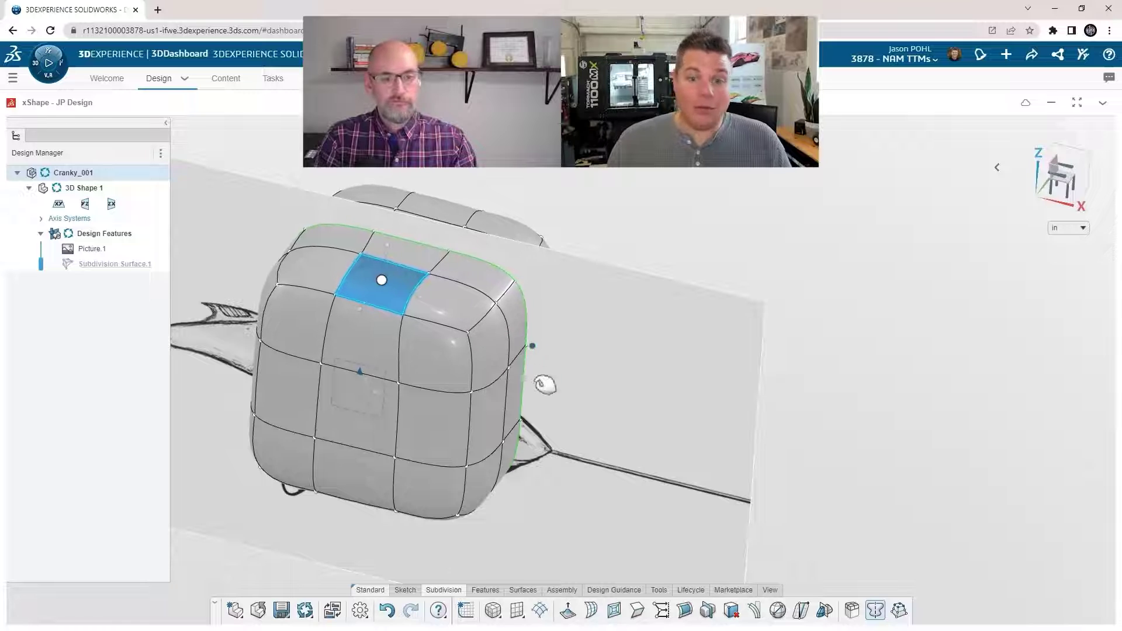
middle_drag(371, 272, 359, 299)
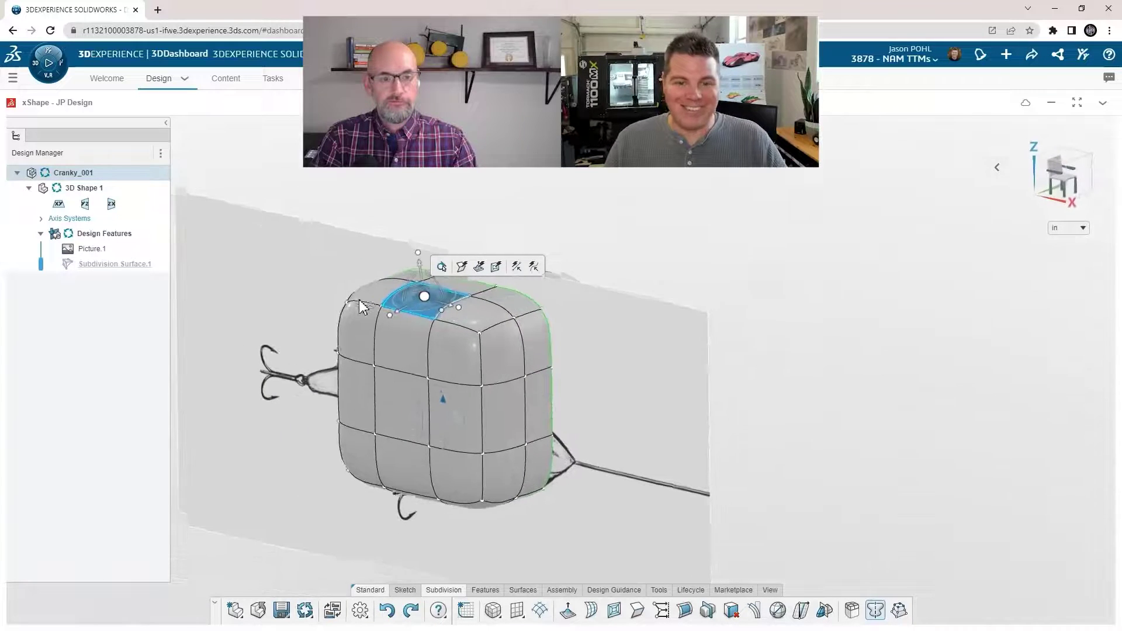
click(646, 250)
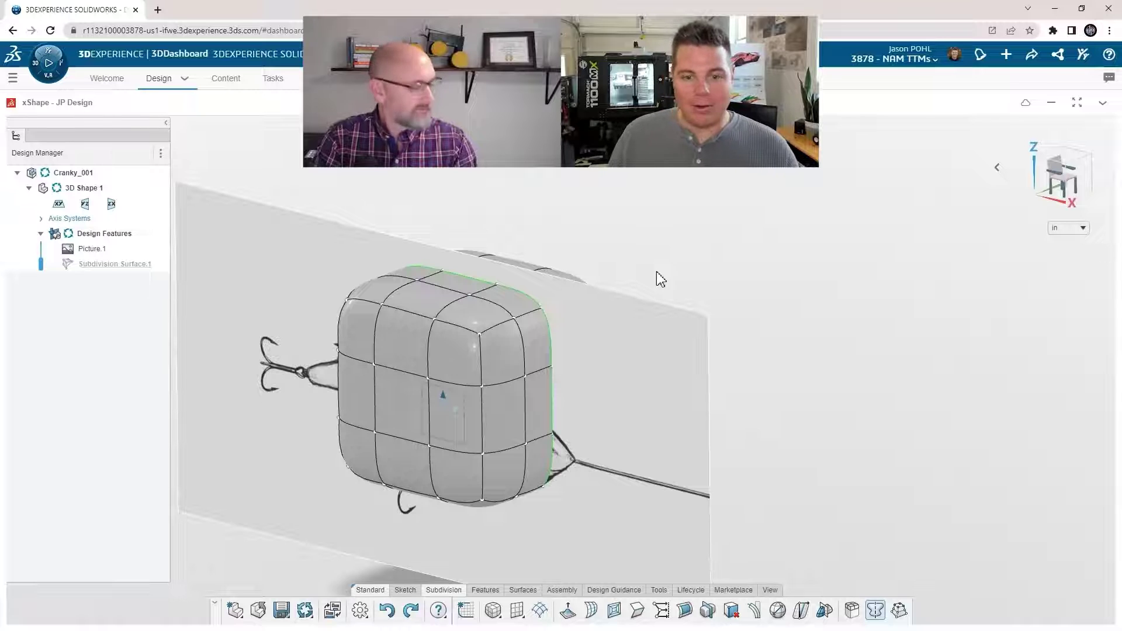
Step: Stretch both ends of the box lengthwise over the lure sketch and move all its vertices down to cover the body
scroll(544, 379, down, 1)
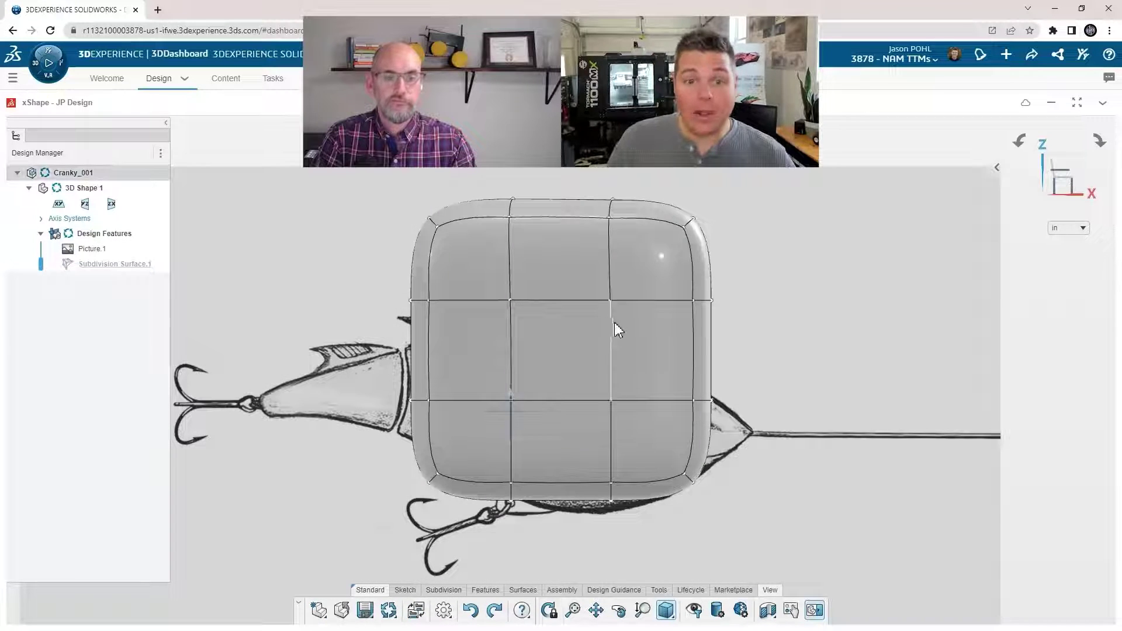
scroll(654, 315, down, 3)
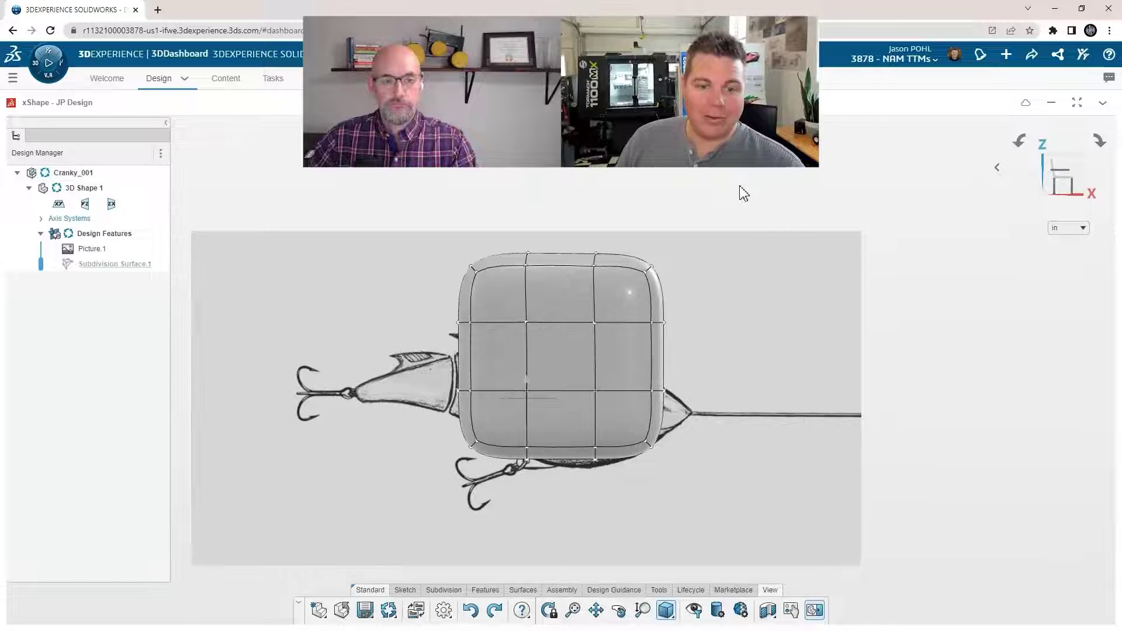
drag(742, 190, 609, 498)
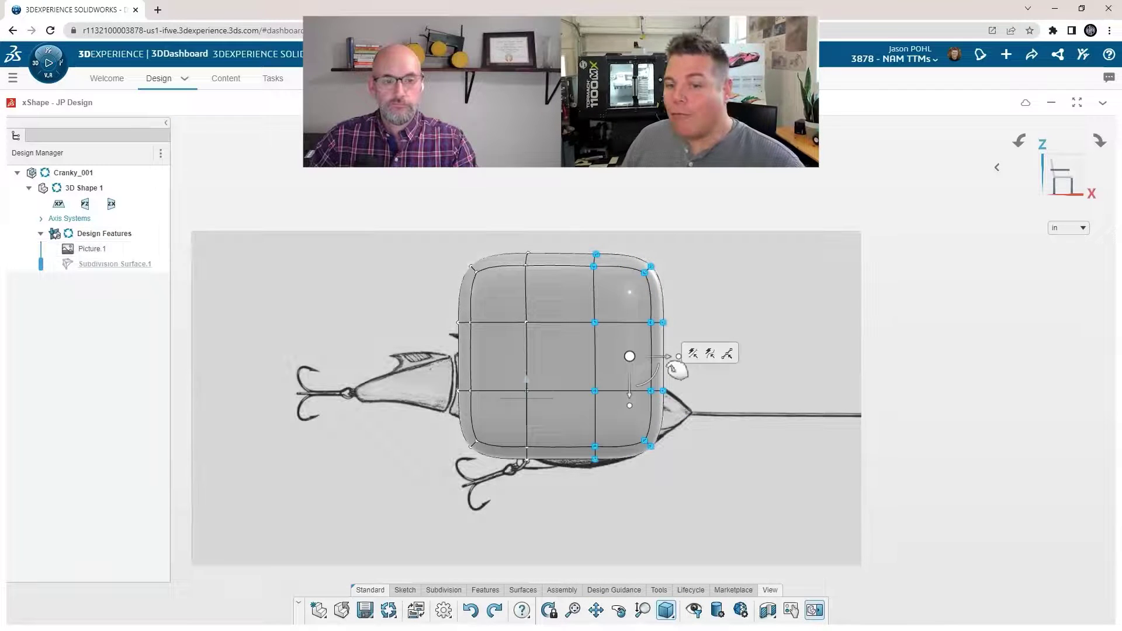
drag(669, 369, 719, 370)
drag(424, 212, 570, 552)
drag(541, 364, 445, 363)
drag(786, 194, 287, 554)
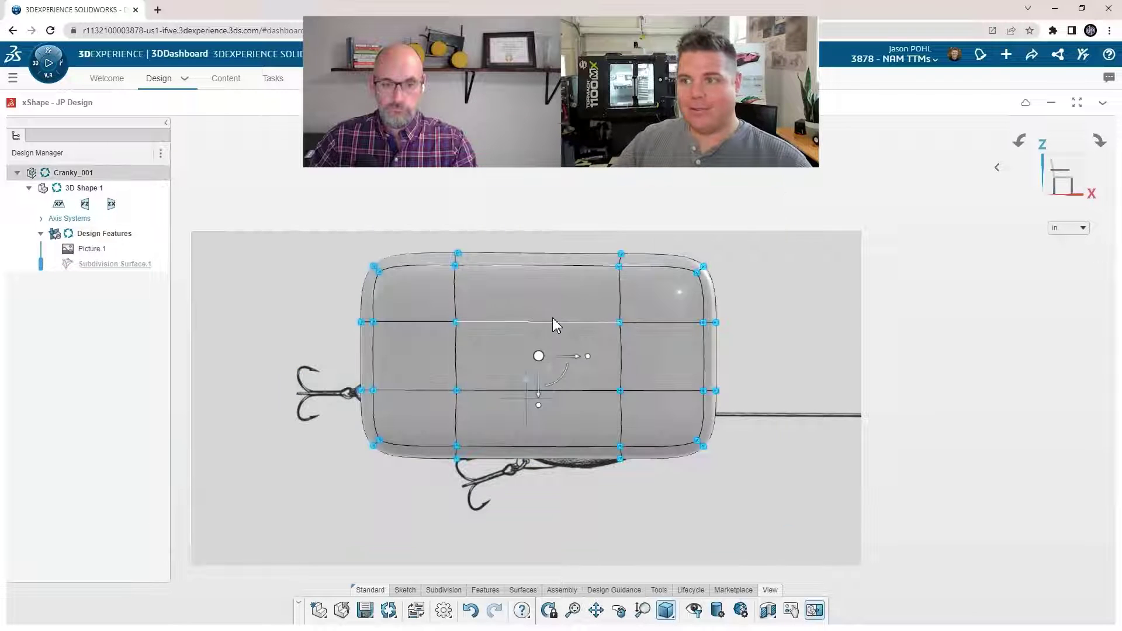
drag(551, 381, 564, 402)
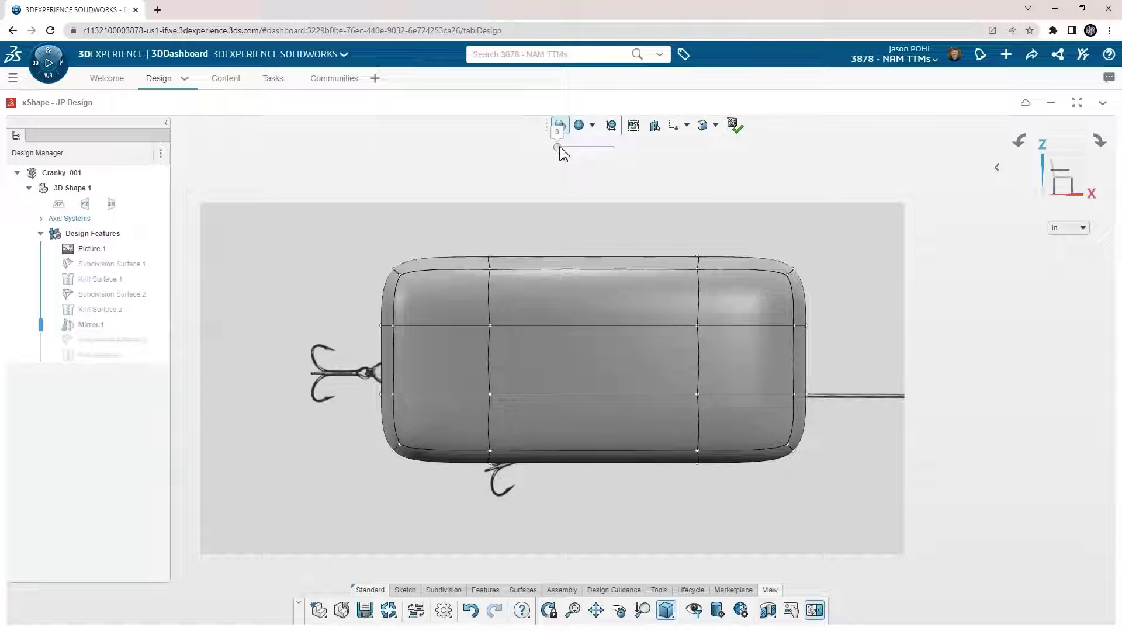
Step: Set the body's transparency to 39 and shrink the vertices at the tail end to match the sketched tail
drag(585, 147, 579, 148)
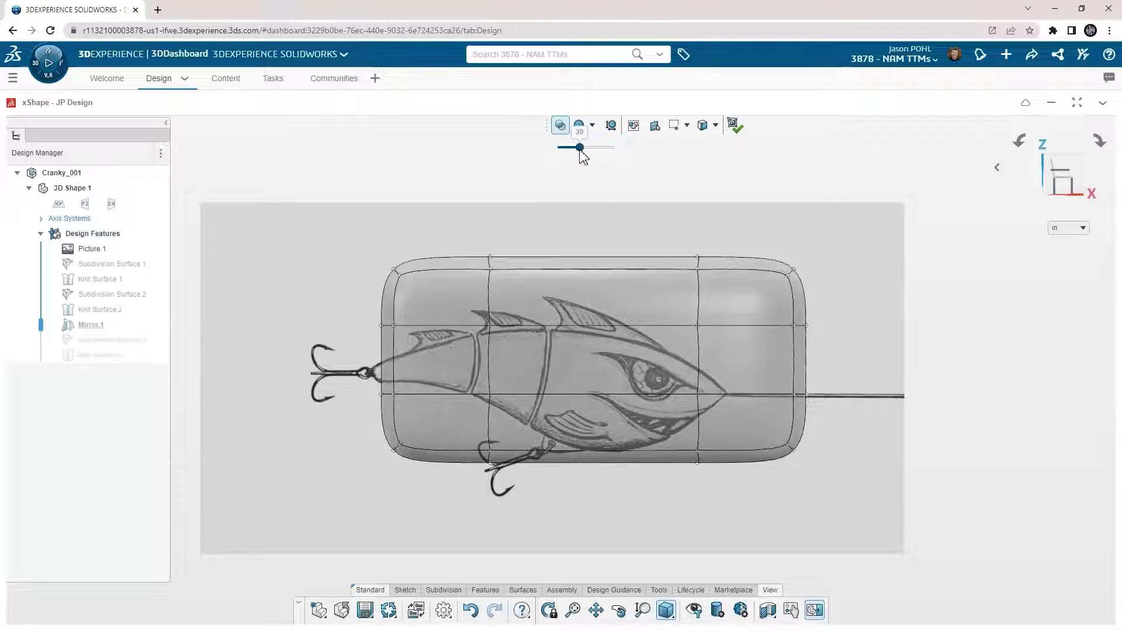
drag(376, 158, 542, 520)
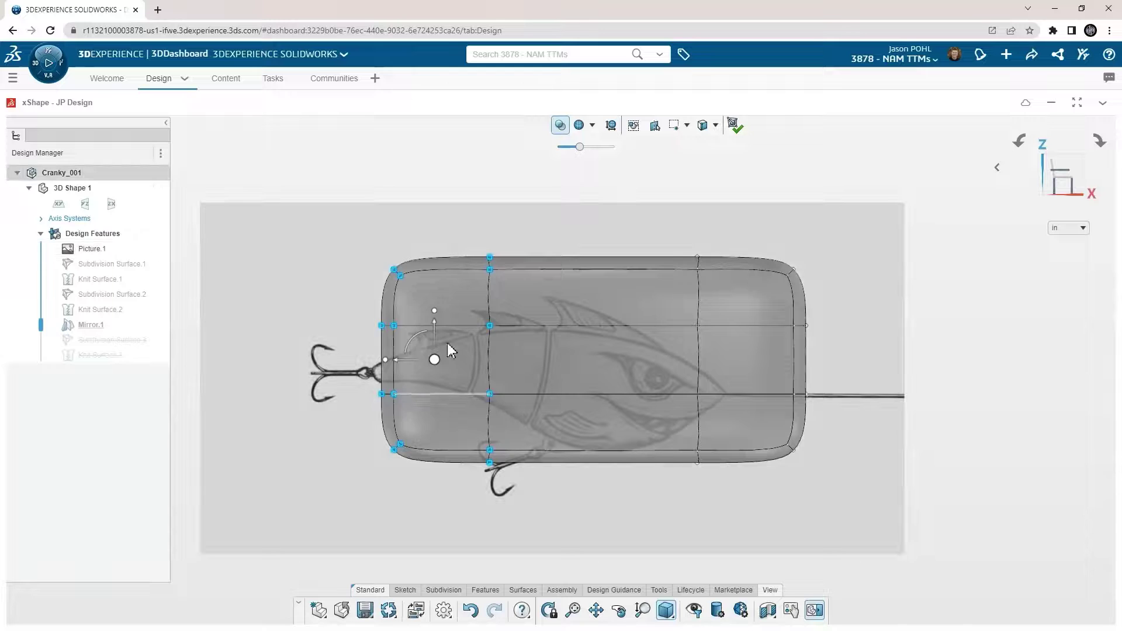
drag(435, 319, 416, 359)
Step: Move the vertex column behind the nose toward the tail and shrink its height toward the sketched body outline
drag(656, 225, 732, 468)
drag(692, 387, 623, 387)
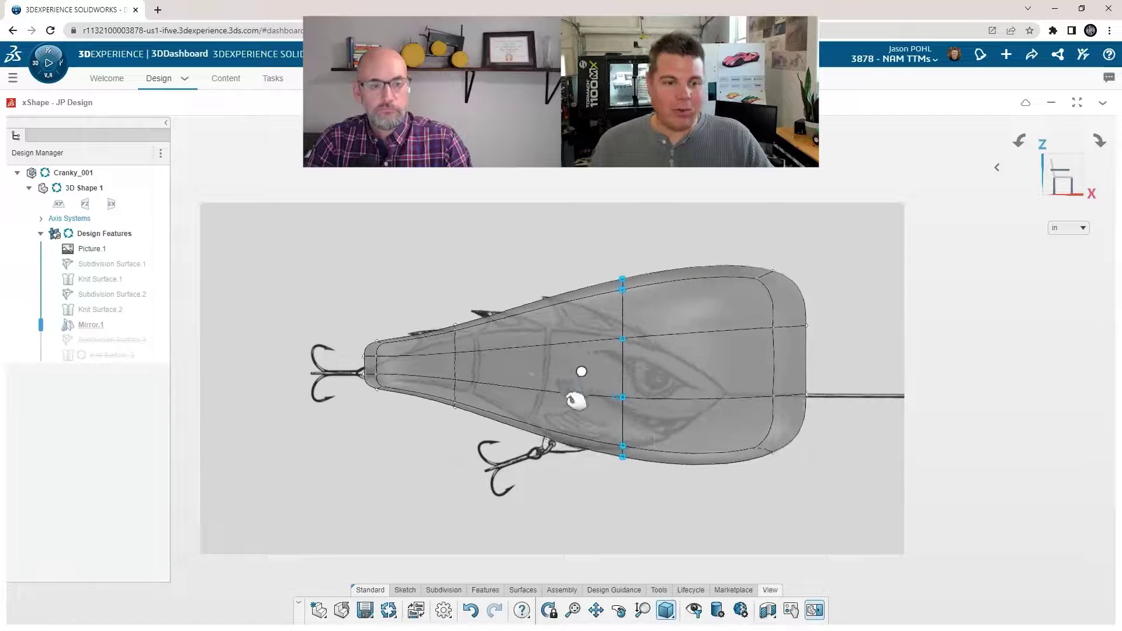
drag(623, 427, 632, 421)
Step: Move the vertices at the front of the body inward so the head and nose follow the sketched lure outline
drag(748, 331, 712, 367)
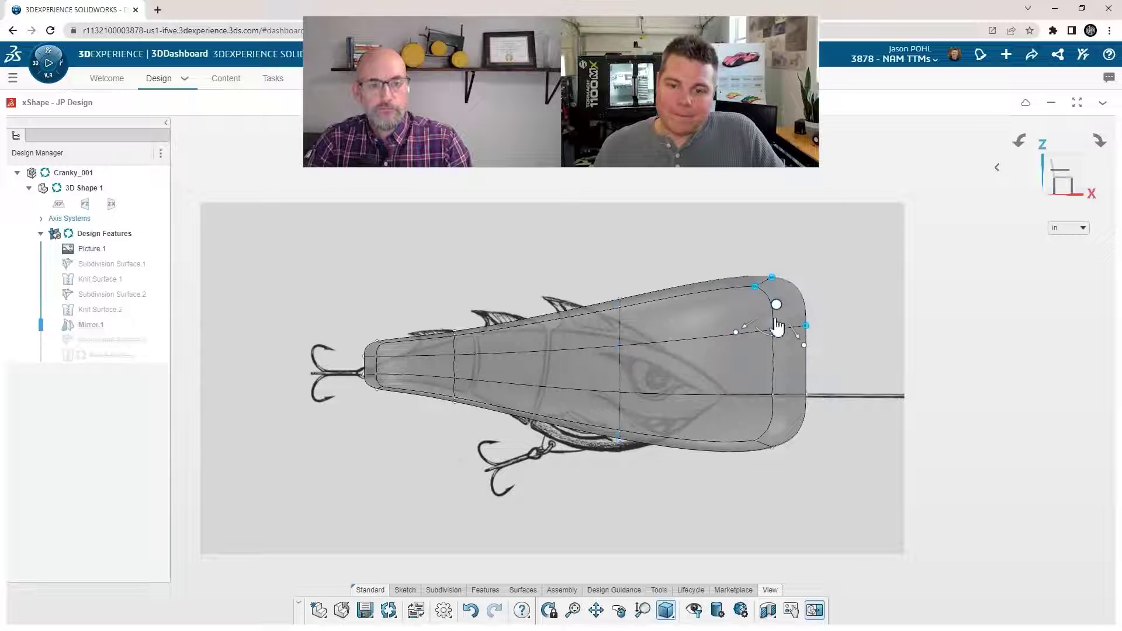
drag(778, 307, 661, 375)
click(675, 330)
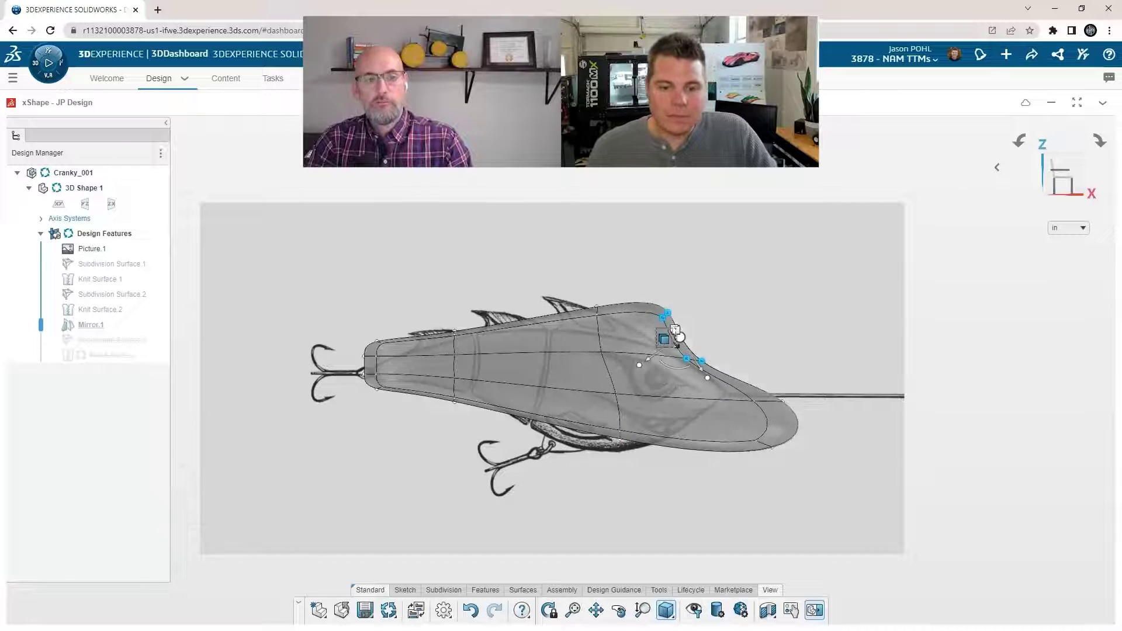
drag(667, 324, 641, 374)
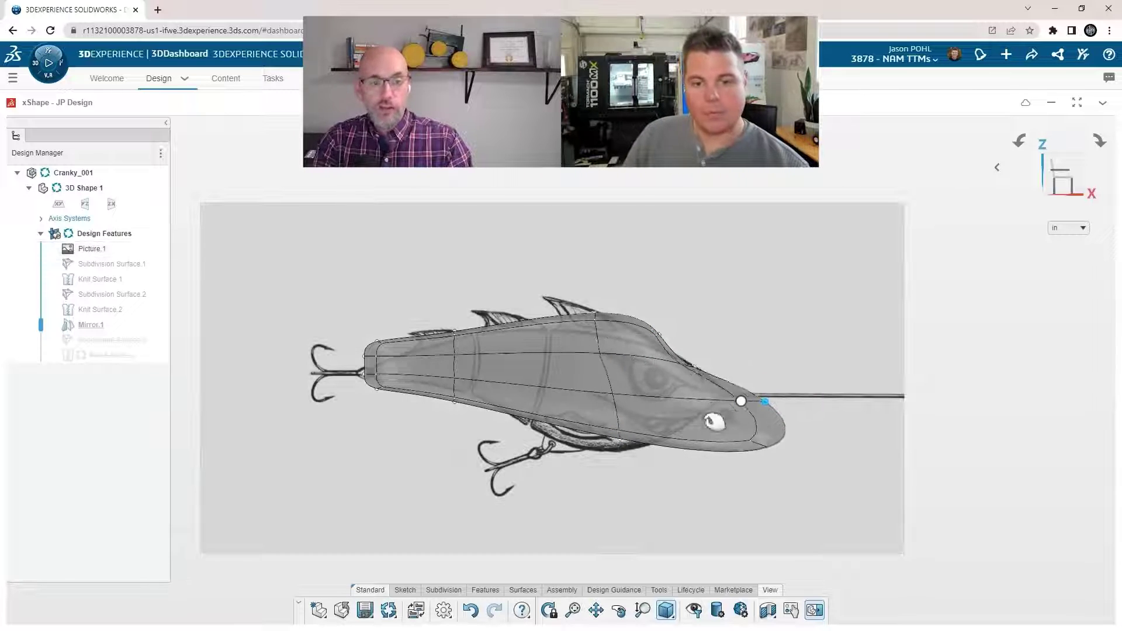
drag(780, 451, 593, 455)
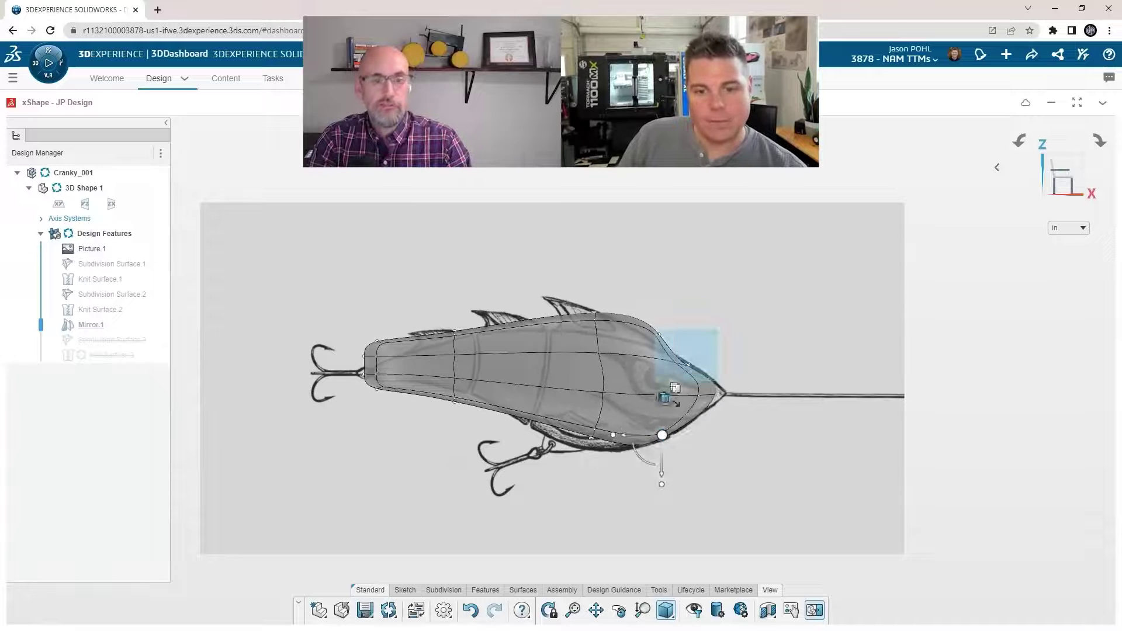
Step: Adjust the vertex column behind the eye and the belly vertices of the tail-side column to fit the sketched back and belly
drag(587, 346, 591, 346)
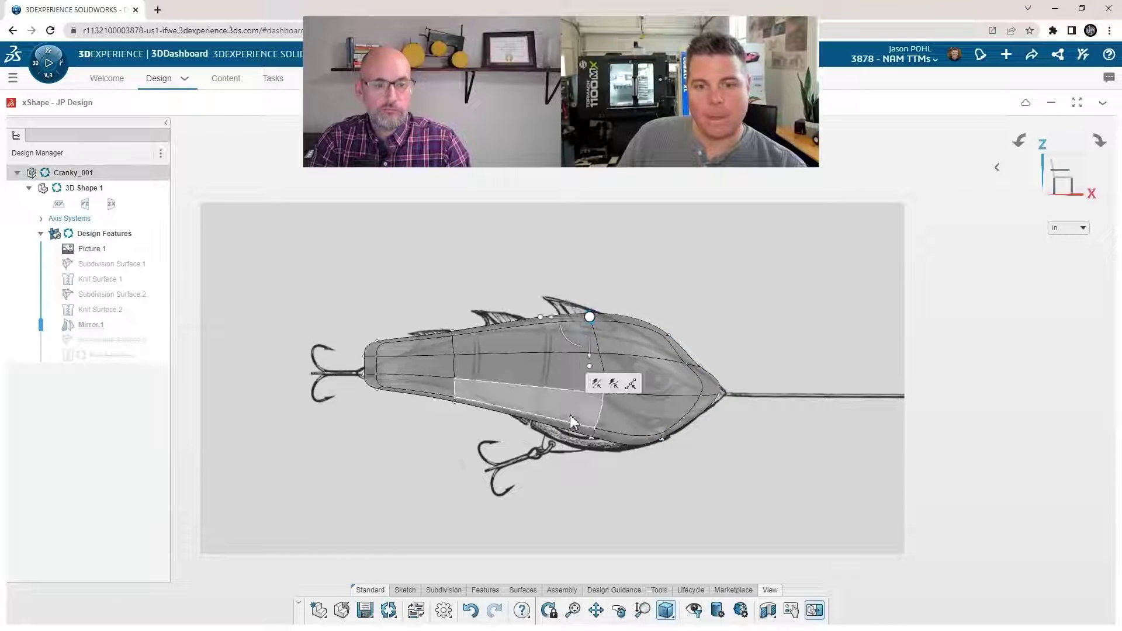
scroll(597, 436, down, 2)
mouse_move(574, 457)
mouse_down()
mouse_move(628, 390)
mouse_move(574, 480)
mouse_up()
drag(405, 420, 438, 369)
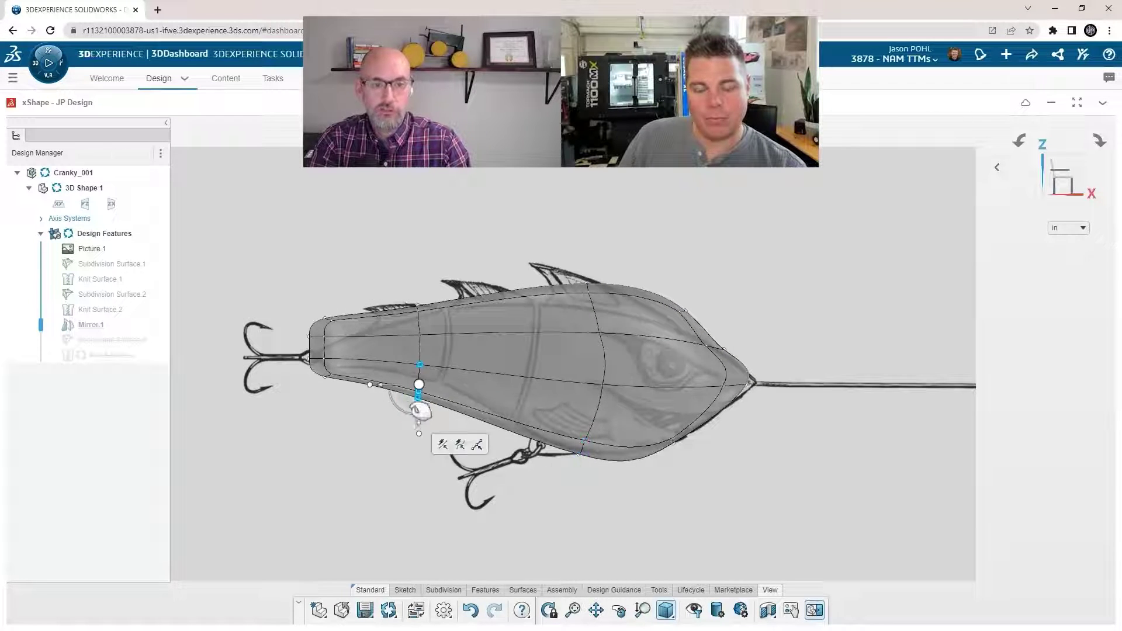
drag(419, 412, 418, 394)
Step: Insert an edge loop around the body between the tail-side and head-side columns and fit its vertices to the sketched outline
click(538, 331)
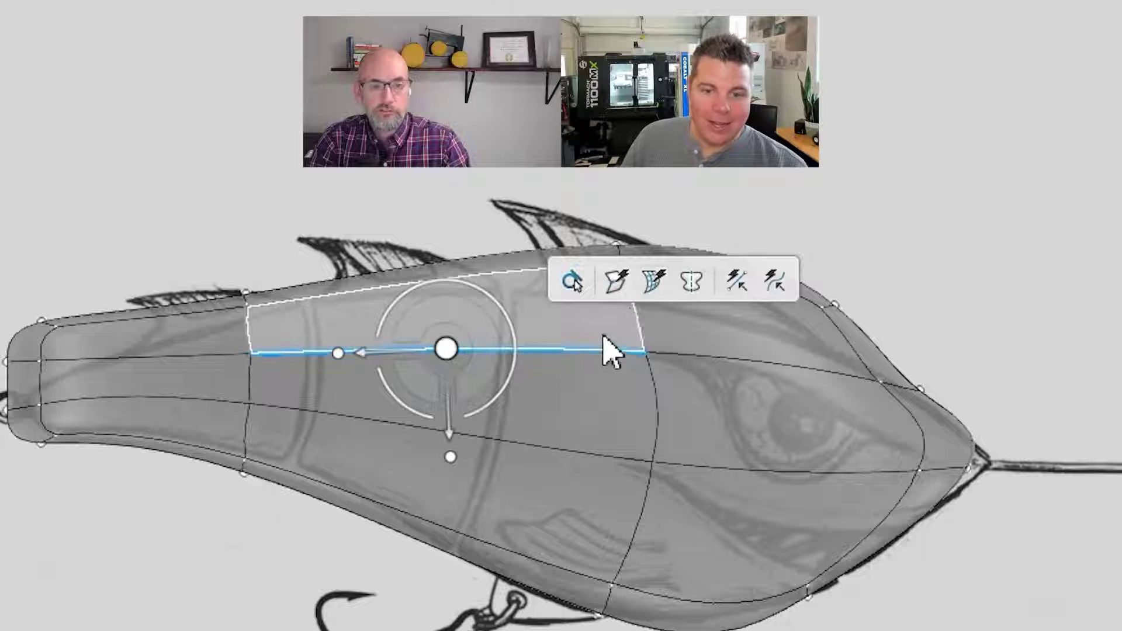
click(656, 296)
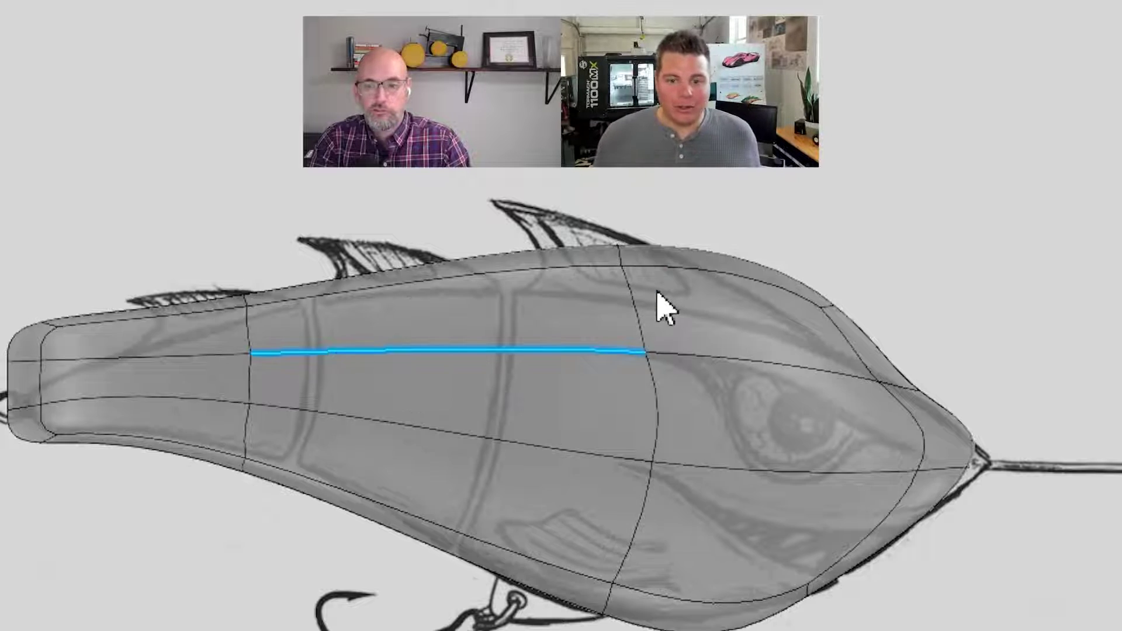
drag(384, 200, 514, 630)
drag(464, 377, 520, 400)
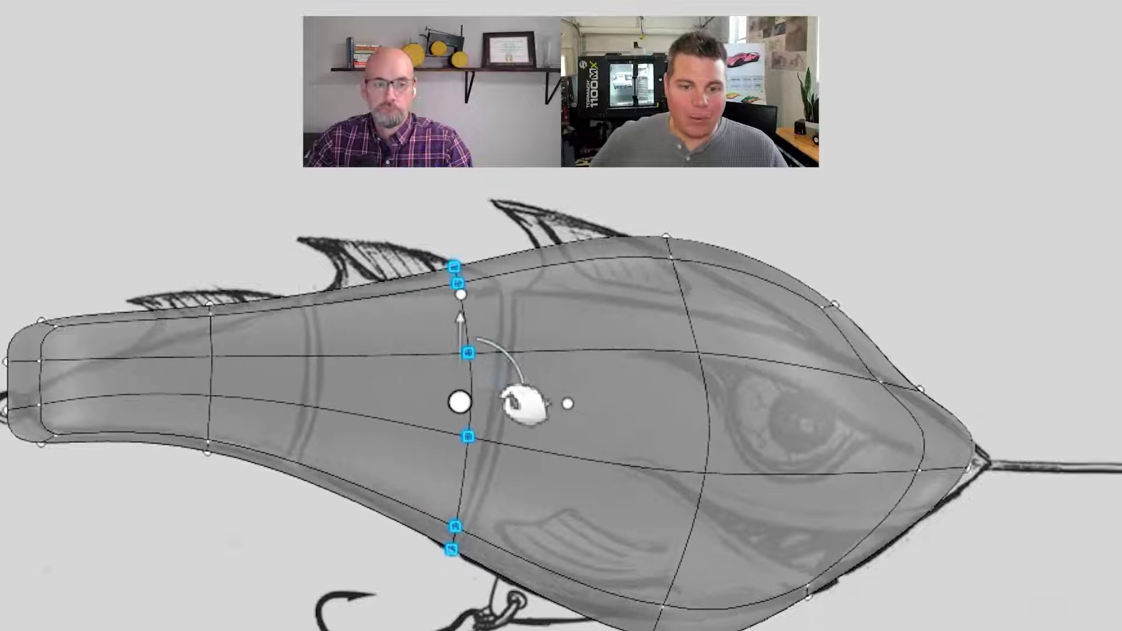
Step: Lower the back vertices above the eye and refine the nose tip, belly and forehead vertices to match the sketch
drag(572, 205, 745, 369)
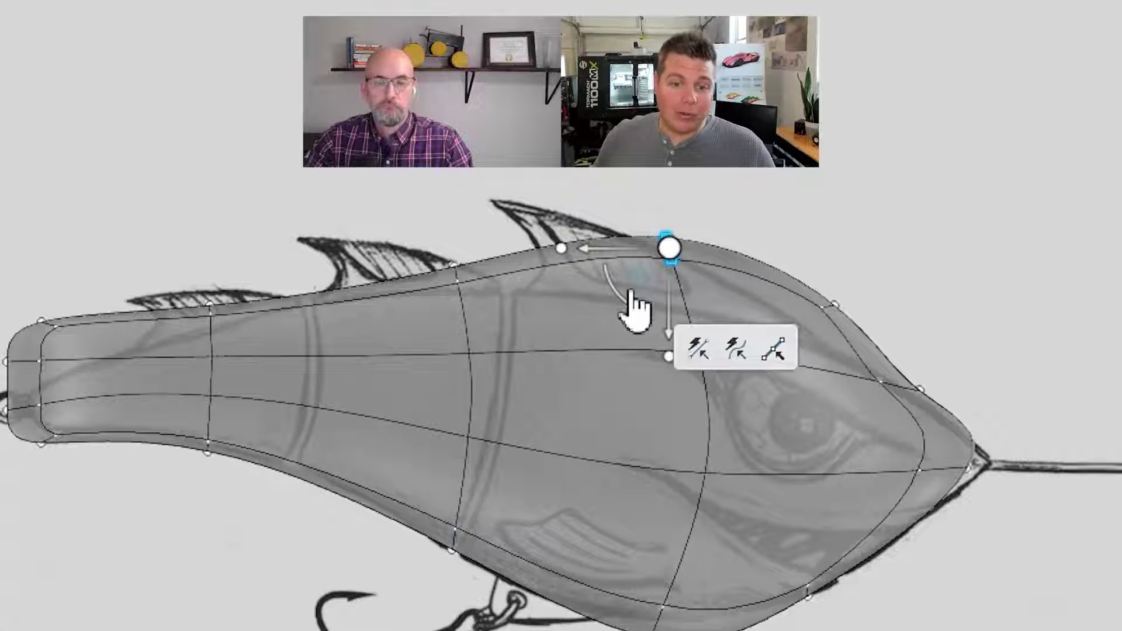
drag(633, 289, 673, 375)
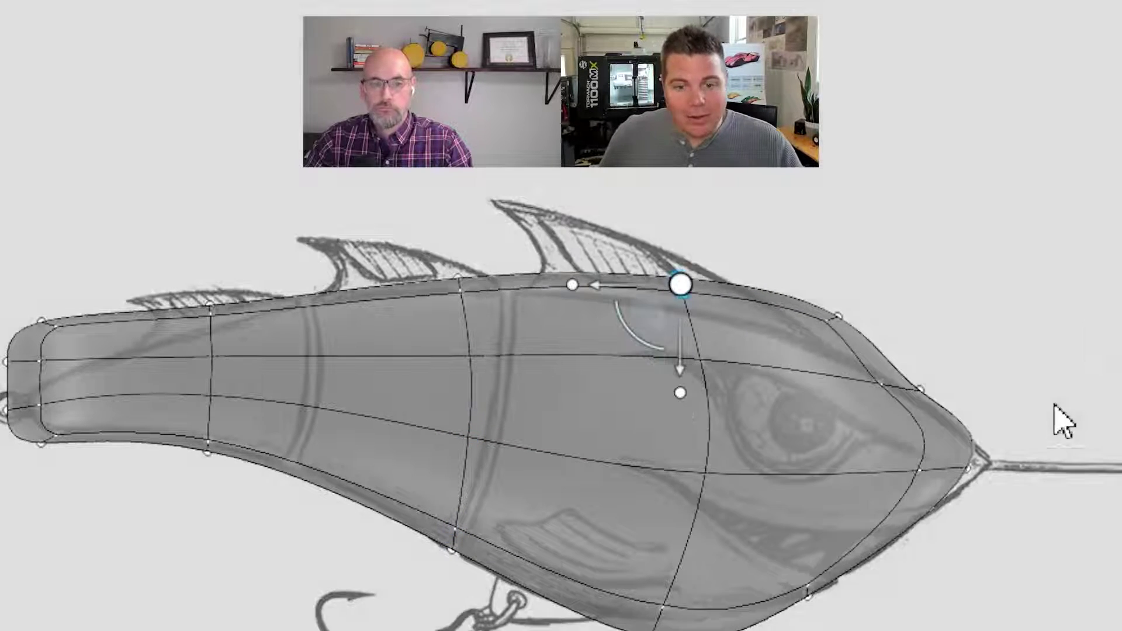
drag(1061, 392, 970, 515)
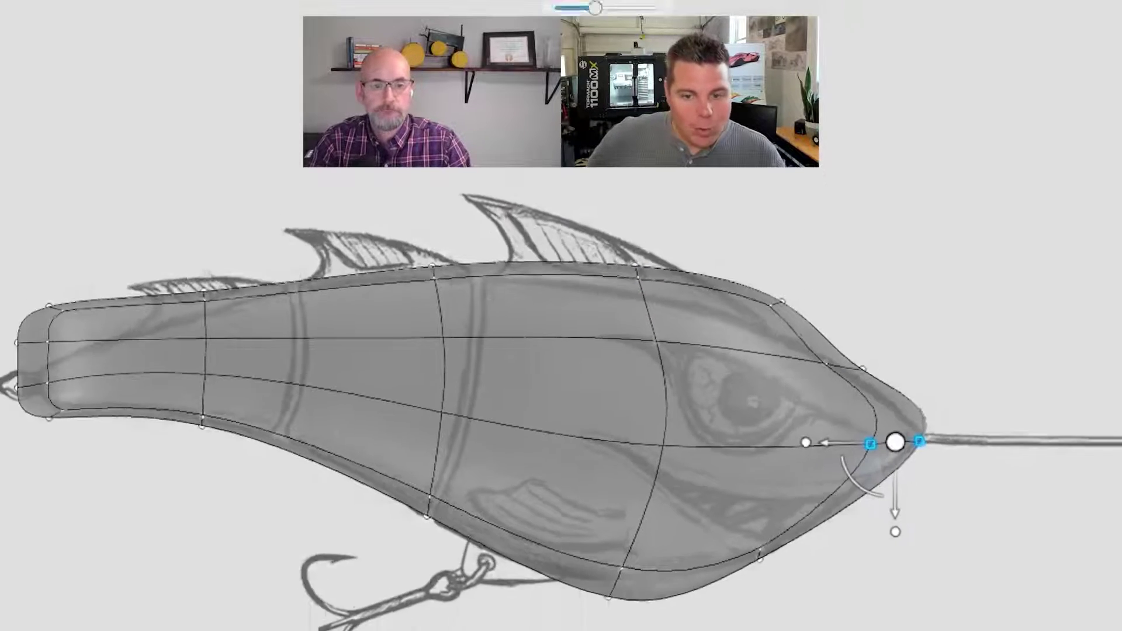
drag(544, 505, 584, 474)
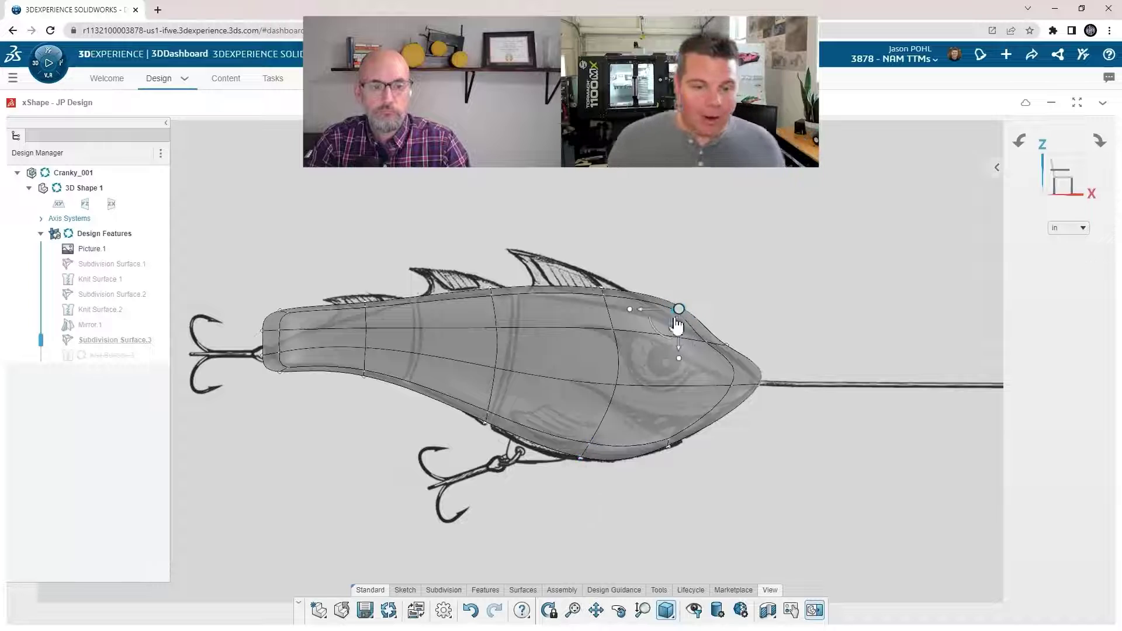
drag(678, 325, 665, 331)
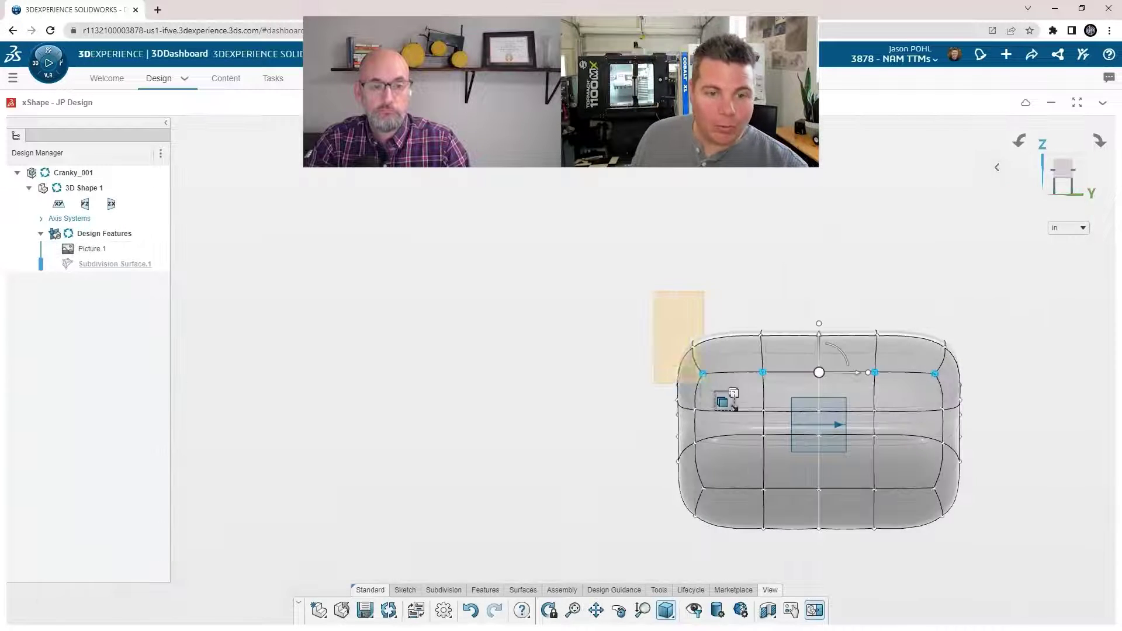
Step: From the end view, narrow the symmetric body by moving its side vertices toward the centre plane and round the corners
scroll(697, 358, up, 3)
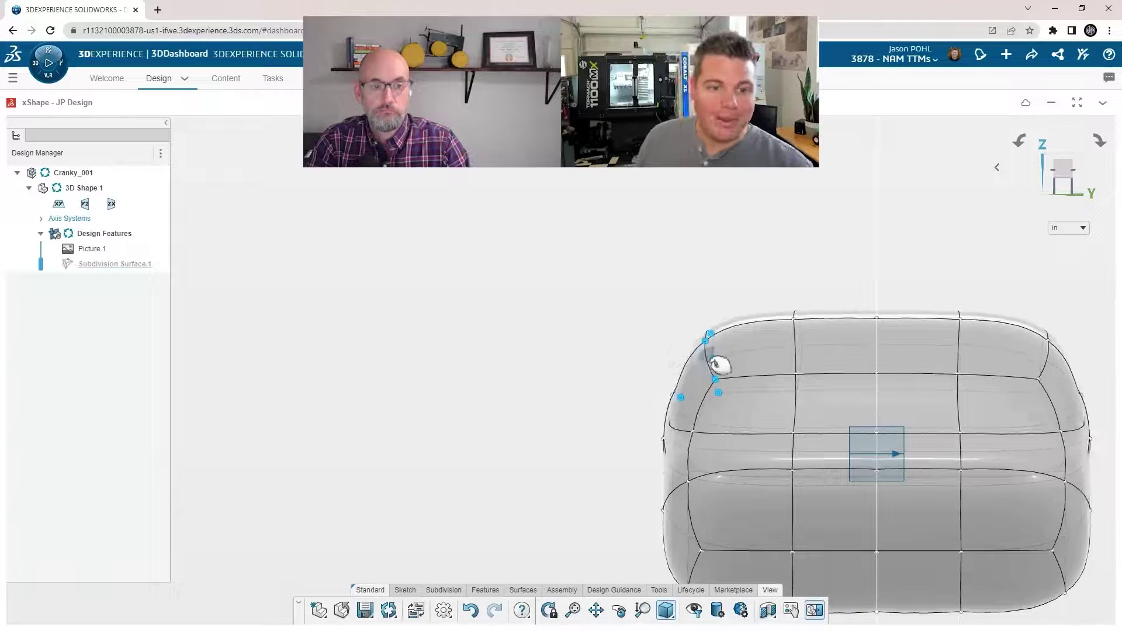
scroll(660, 334, down, 3)
drag(586, 294, 747, 565)
drag(642, 425, 710, 430)
click(663, 524)
scroll(710, 506, up, 3)
drag(664, 541, 714, 487)
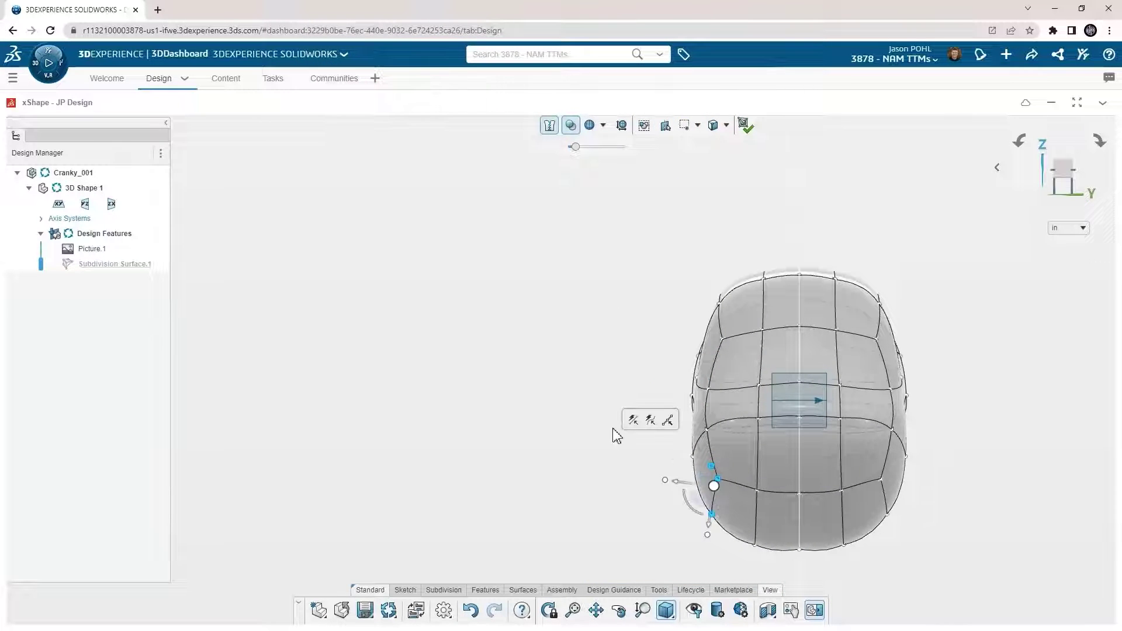
Step: From the top view, move the side vertices of the rear half toward the centre plane to taper the body toward the tail
middle_drag(1018, 234, 819, 385)
scroll(676, 214, down, 1)
scroll(571, 200, down, 2)
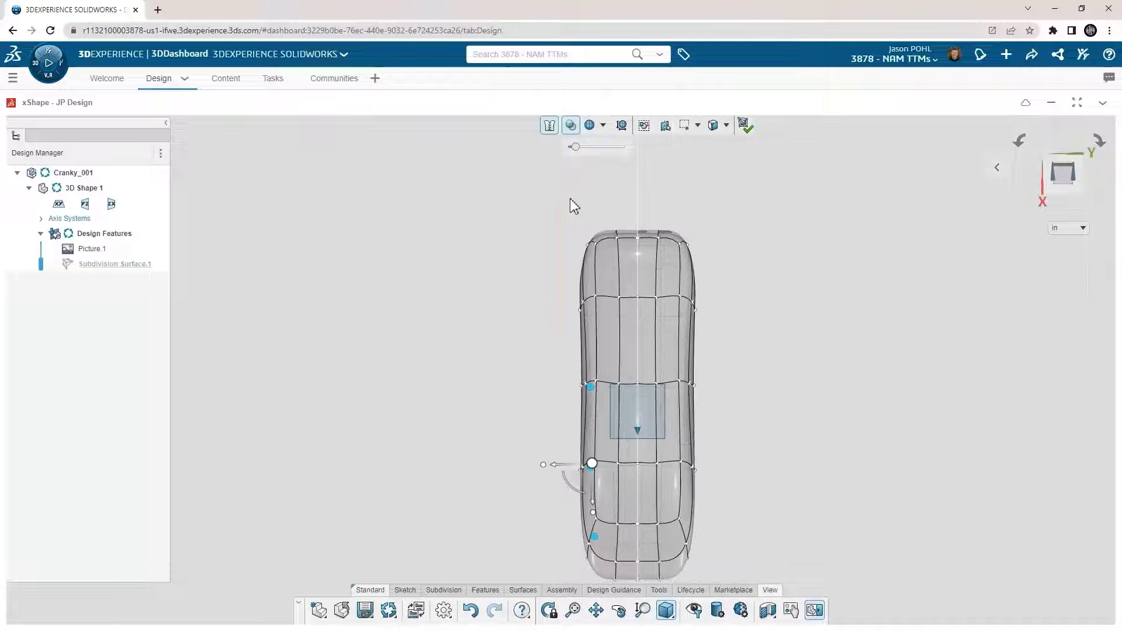
drag(632, 371, 633, 375)
scroll(591, 234, up, 1)
drag(576, 273, 604, 278)
scroll(614, 411, up, 2)
drag(544, 374, 602, 391)
scroll(602, 391, up, 2)
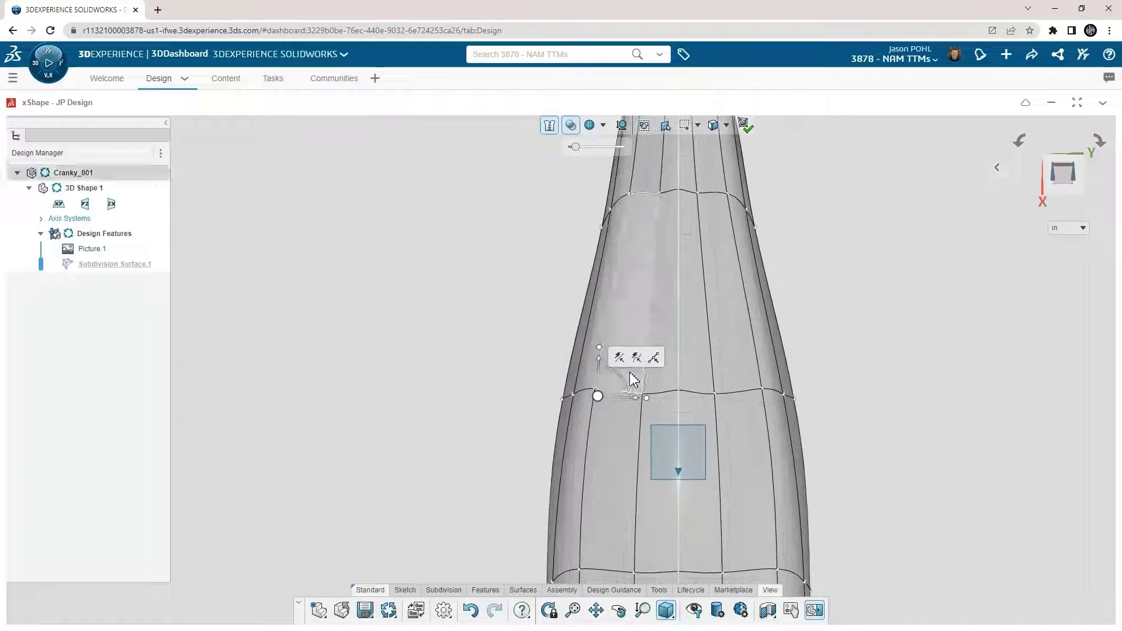
click(642, 392)
drag(645, 356, 645, 346)
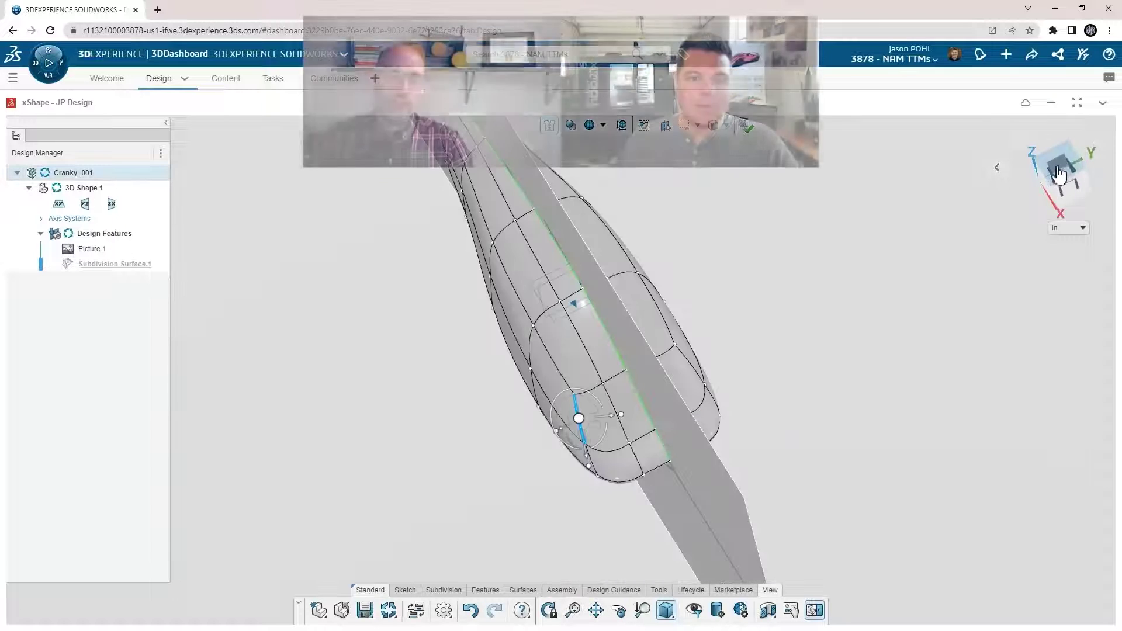
Step: Move the side vertices at the nose inward and rearward with a screen-aligned manipulator to taper the front of the body
middle_drag(809, 289, 755, 327)
click(492, 440)
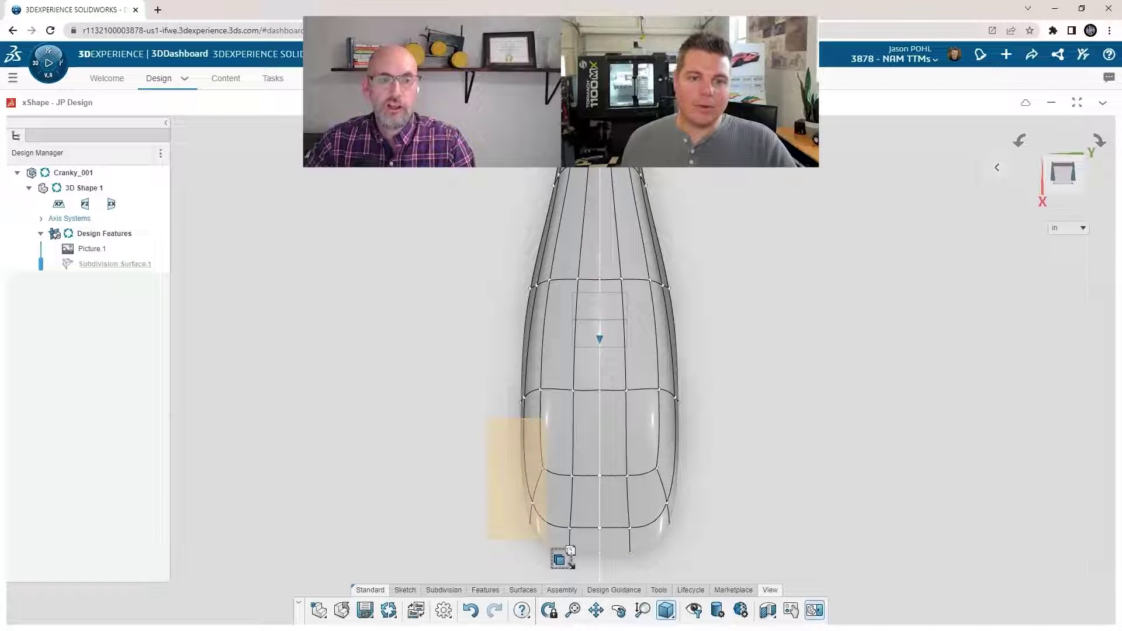
right_click(538, 500)
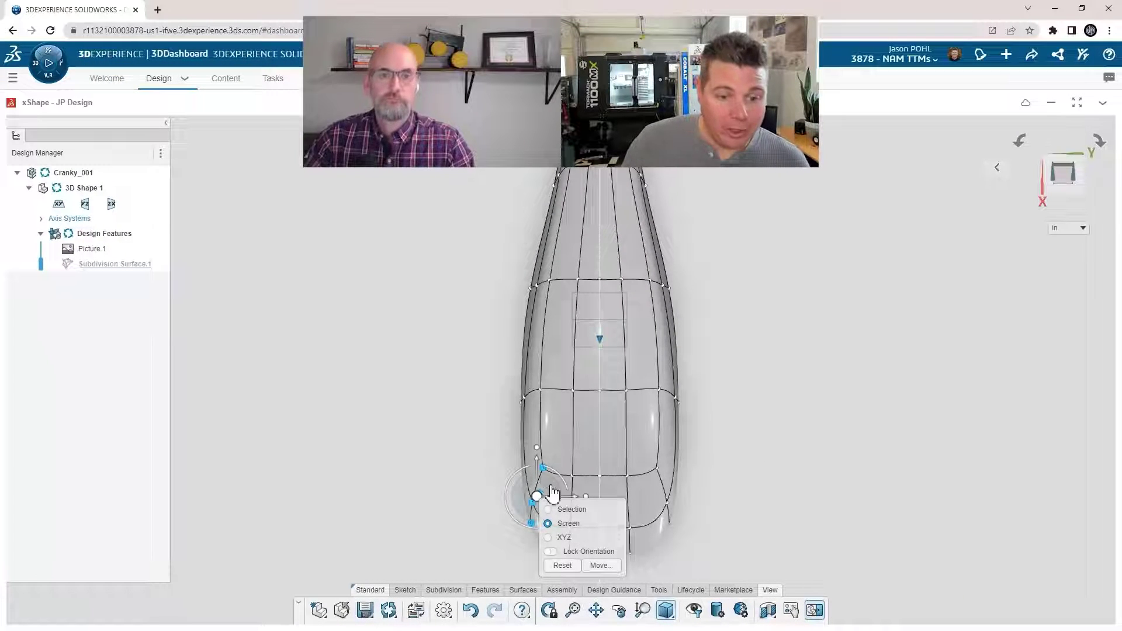
drag(553, 493, 571, 431)
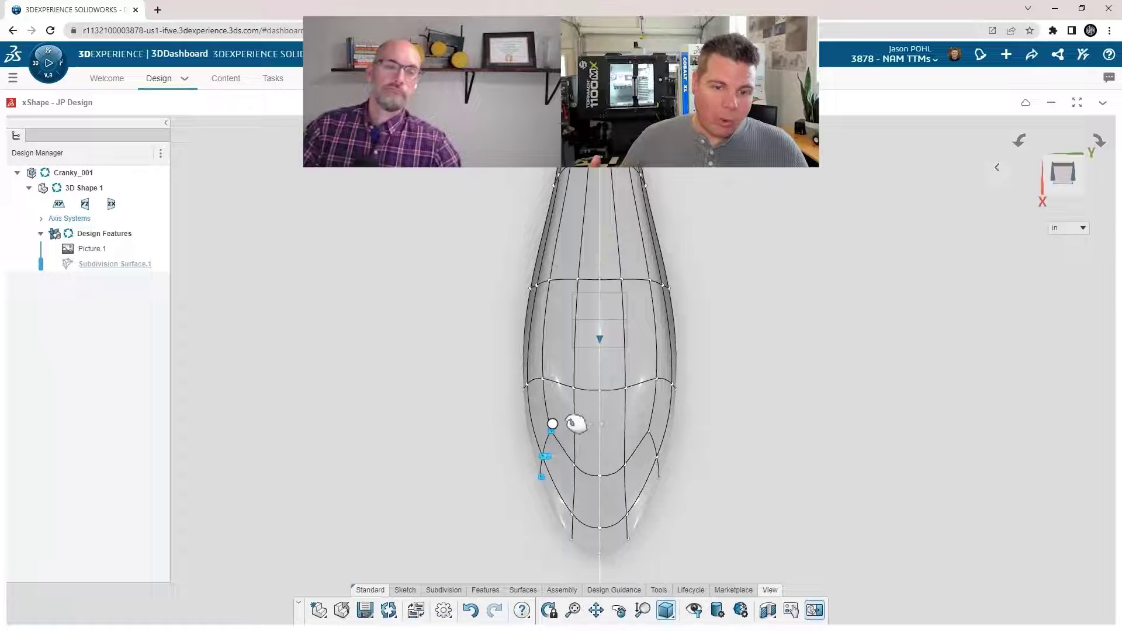
scroll(573, 425, up, 3)
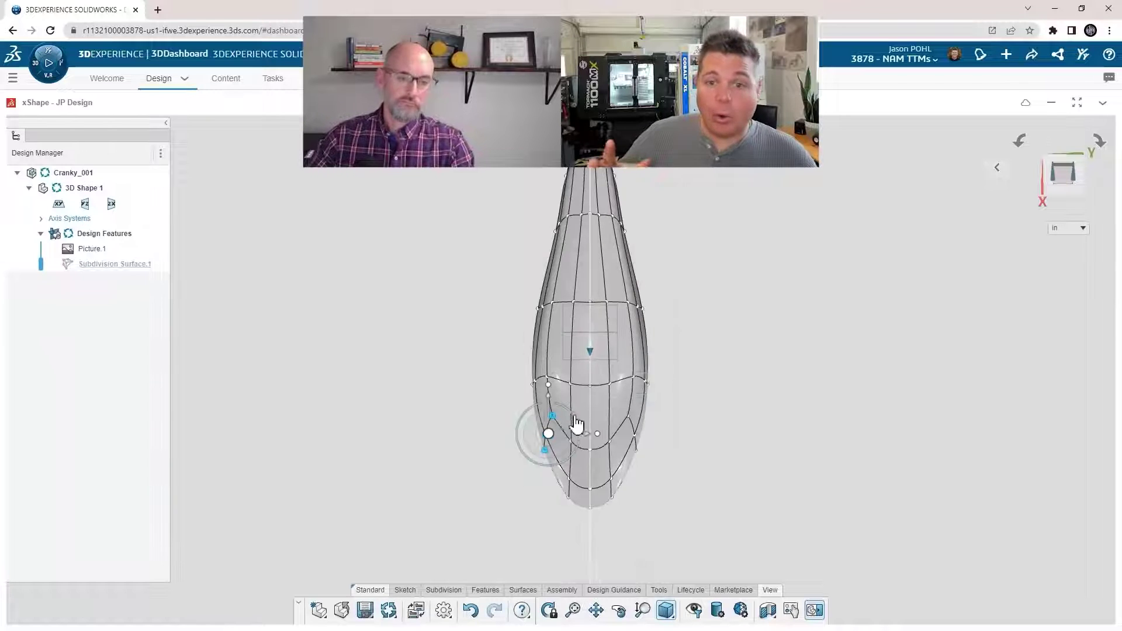
scroll(579, 222, down, 3)
drag(519, 169, 574, 232)
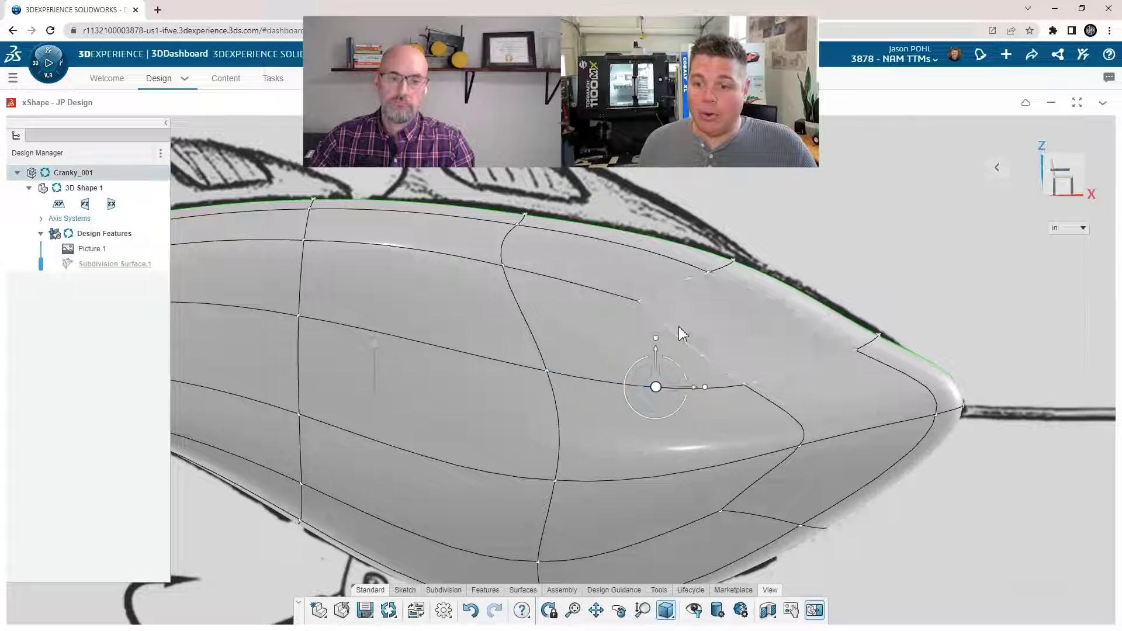
Step: Inset the side face over the sketched eye to create a smaller face surrounded by a ring of faces
scroll(672, 339, up, 2)
click(626, 360)
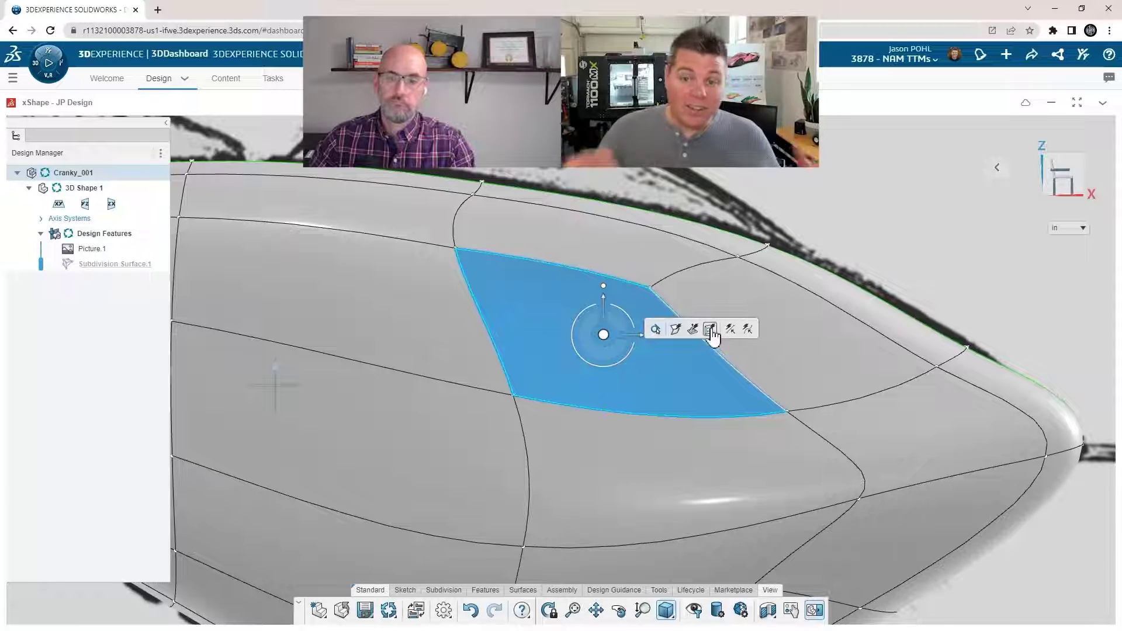
click(711, 330)
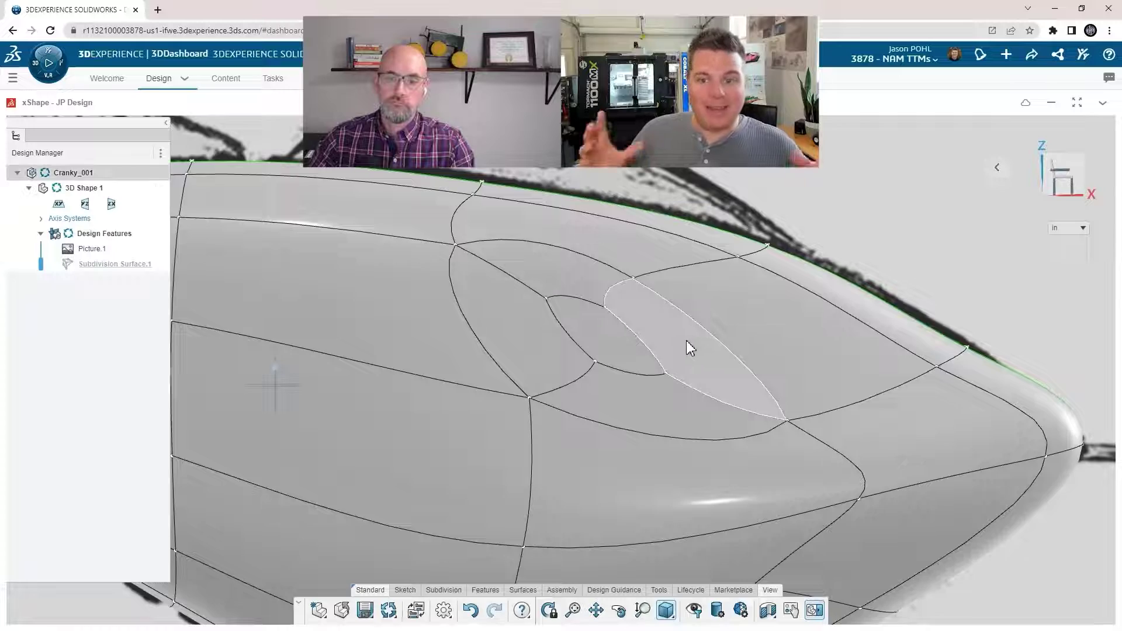
Step: Move the front, rear and lower ring faces outward from the inset face to enlarge the eye area
click(686, 340)
scroll(686, 340, up, 2)
drag(695, 343, 791, 314)
click(469, 309)
scroll(476, 313, down, 2)
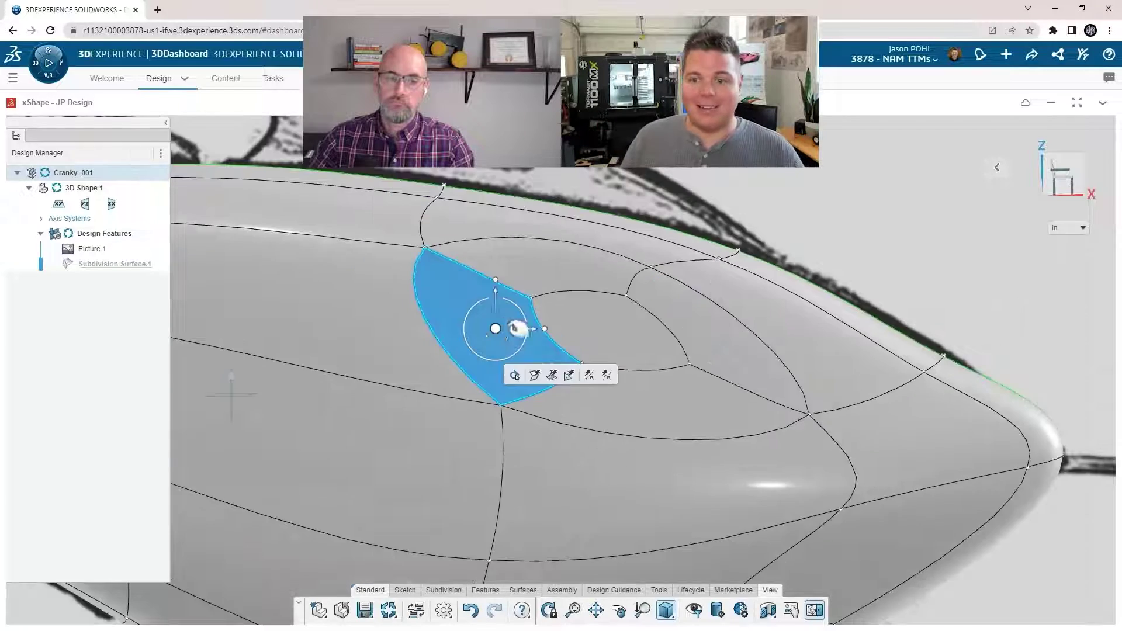
drag(519, 328, 426, 343)
click(620, 402)
middle_drag(614, 409, 587, 468)
drag(635, 418, 629, 458)
Step: Push the central eye face into the body to form a recessed eye socket
click(636, 399)
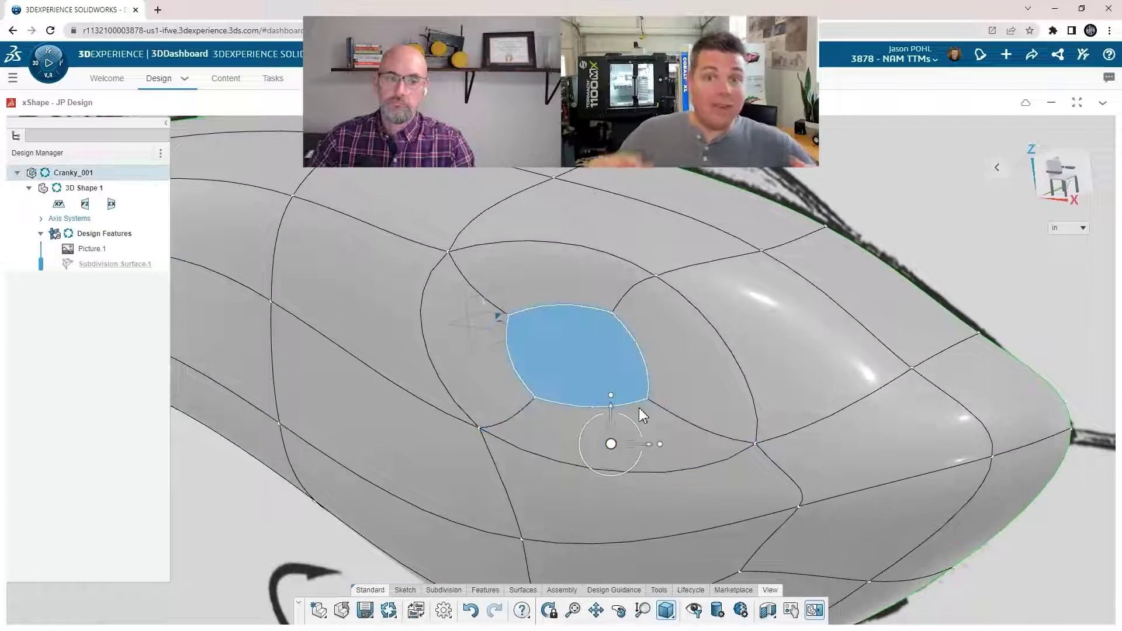
scroll(570, 377, down, 4)
middle_drag(619, 383, 559, 380)
drag(611, 359, 664, 344)
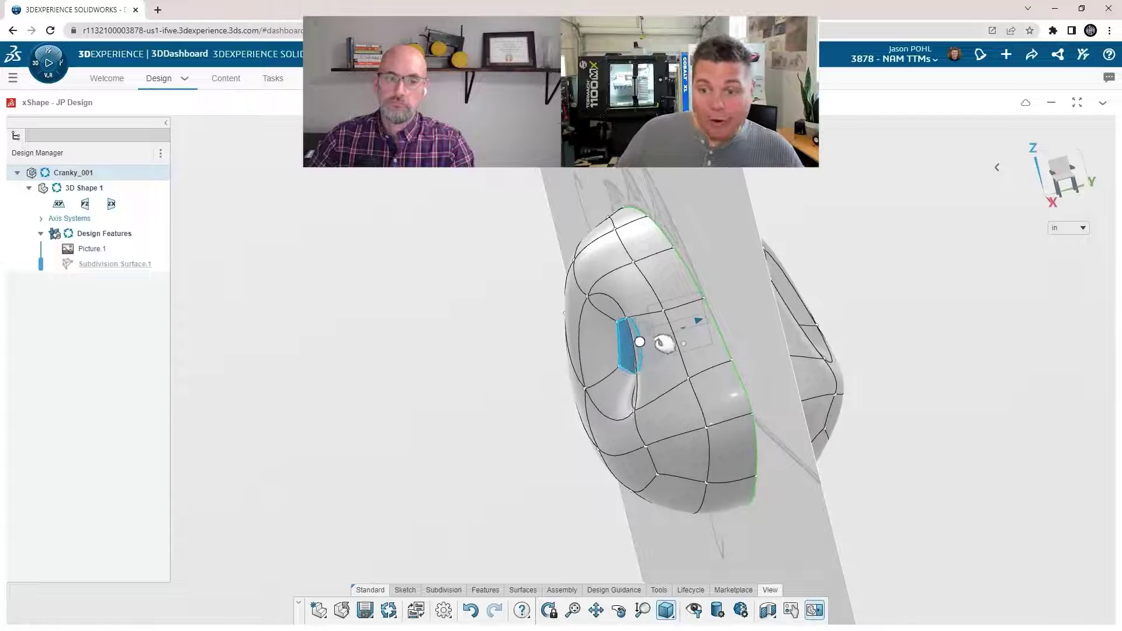
Step: Shift the faces above the eye socket to shape the brow
middle_drag(663, 344, 596, 318)
click(597, 318)
middle_drag(632, 362, 633, 339)
mouse_move(634, 336)
mouse_down()
mouse_move(614, 331)
mouse_move(649, 331)
mouse_move(647, 342)
mouse_up()
middle_drag(609, 358, 798, 329)
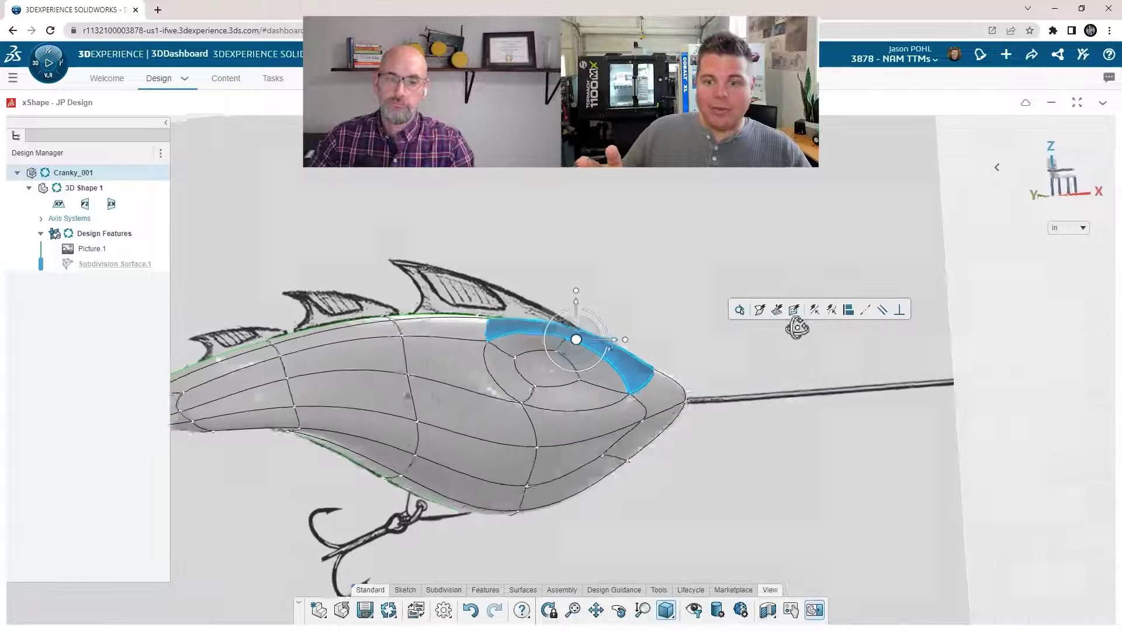
scroll(798, 328, down, 3)
scroll(855, 351, up, 6)
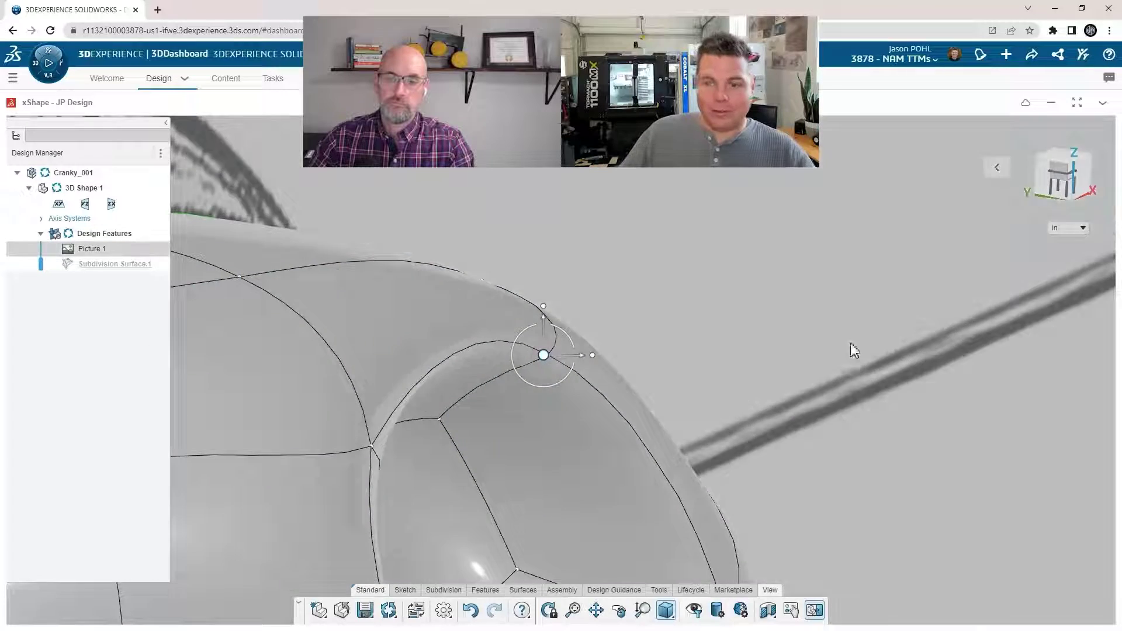
Step: Pull the vertex on the upper rim of the eye socket outward, away from the centre plane, to emphasize the brow
click(851, 345)
scroll(553, 391, down, 1)
click(550, 360)
middle_drag(550, 362, 584, 380)
drag(611, 363, 712, 385)
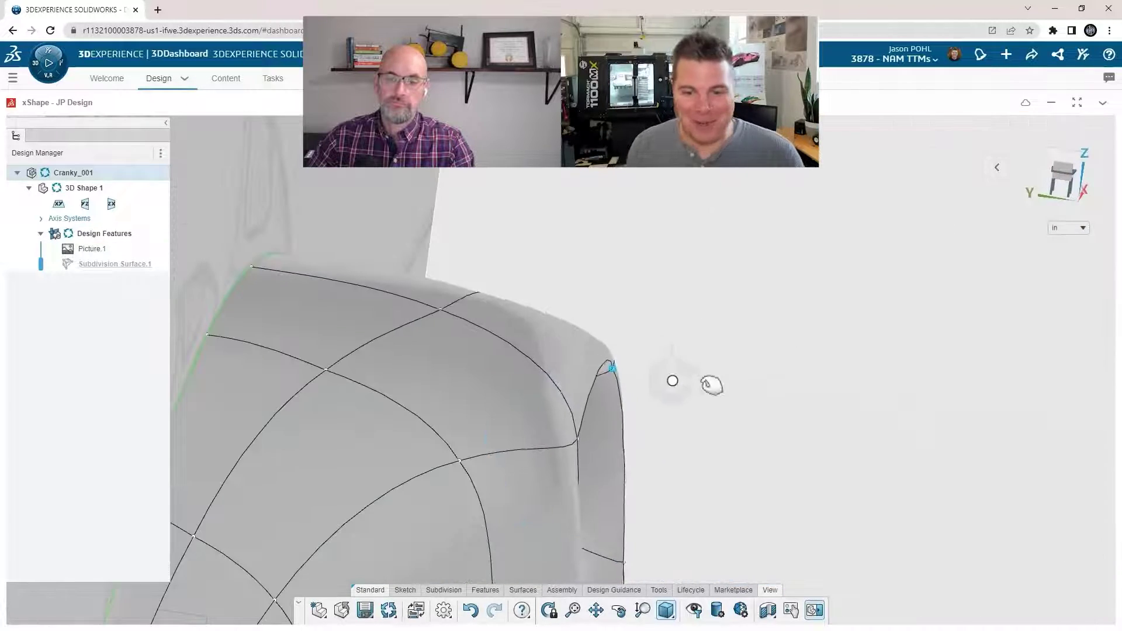
middle_drag(712, 384, 475, 439)
scroll(546, 511, up, 3)
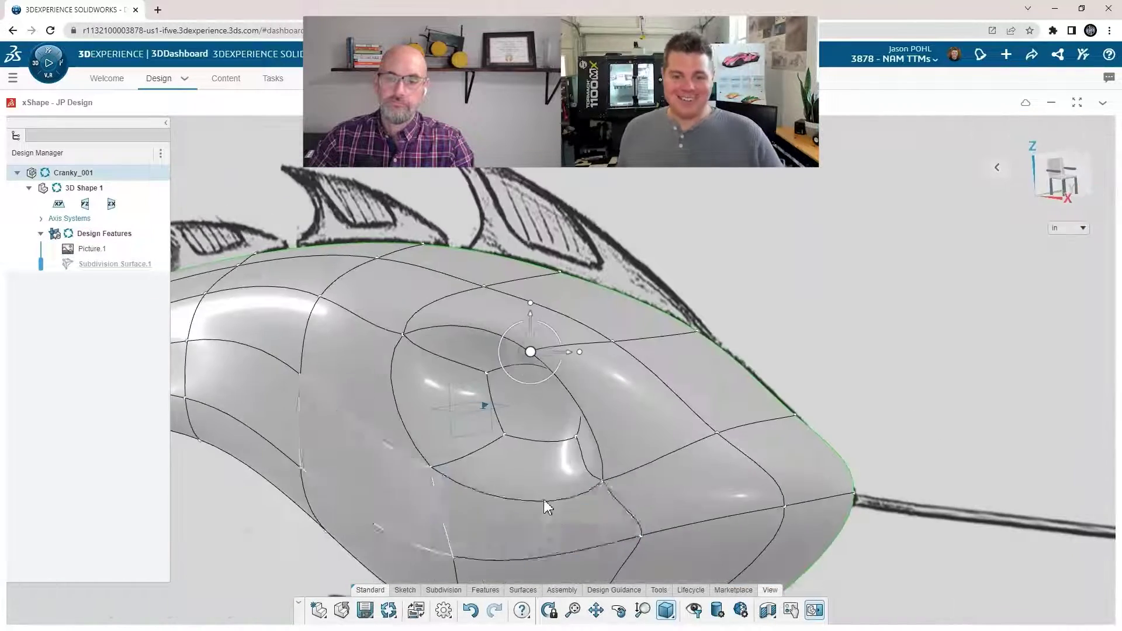
Step: Reposition the vertex at the lower front corner of the eye socket's rim to refine the opening
click(603, 483)
middle_drag(605, 485, 772, 453)
drag(598, 462, 614, 444)
middle_drag(614, 445, 462, 425)
Step: Select the faces around the eye socket and examine the brow and body shape from several angles
click(449, 504)
scroll(450, 503, down, 3)
ctrl+click(537, 418)
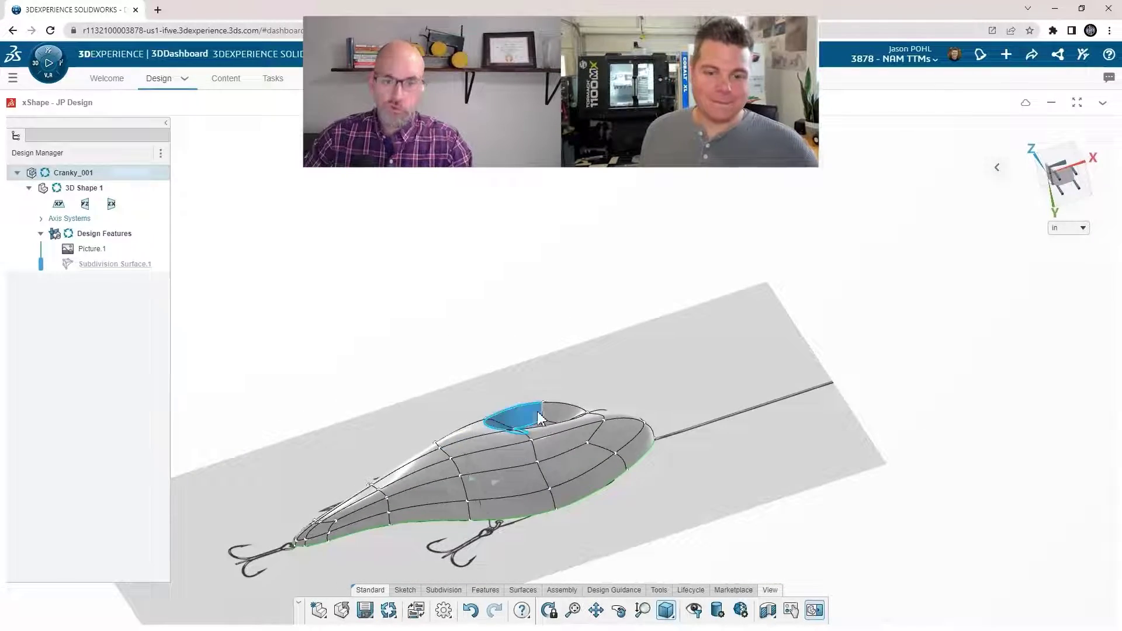
ctrl+click(560, 416)
middle_drag(561, 416, 604, 439)
scroll(521, 406, up, 4)
middle_drag(477, 406, 525, 409)
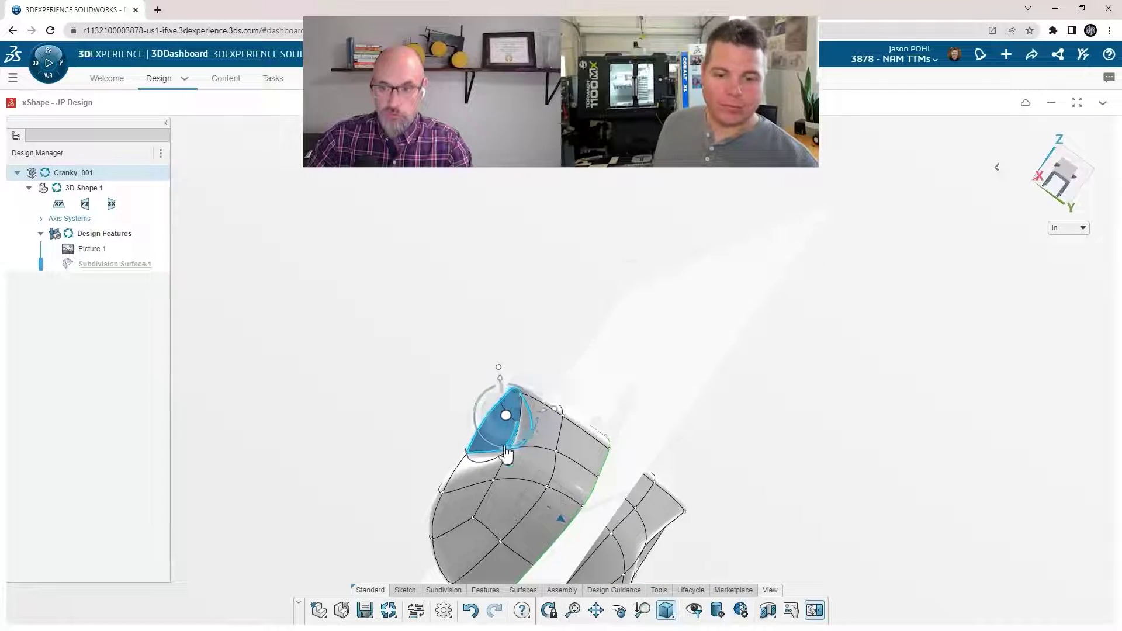
middle_drag(507, 453, 605, 459)
Step: Clear the face selection and finish the subdivision surface of the lure body
click(549, 399)
middle_drag(554, 412, 620, 388)
click(543, 428)
scroll(620, 388, down, 1)
click(988, 487)
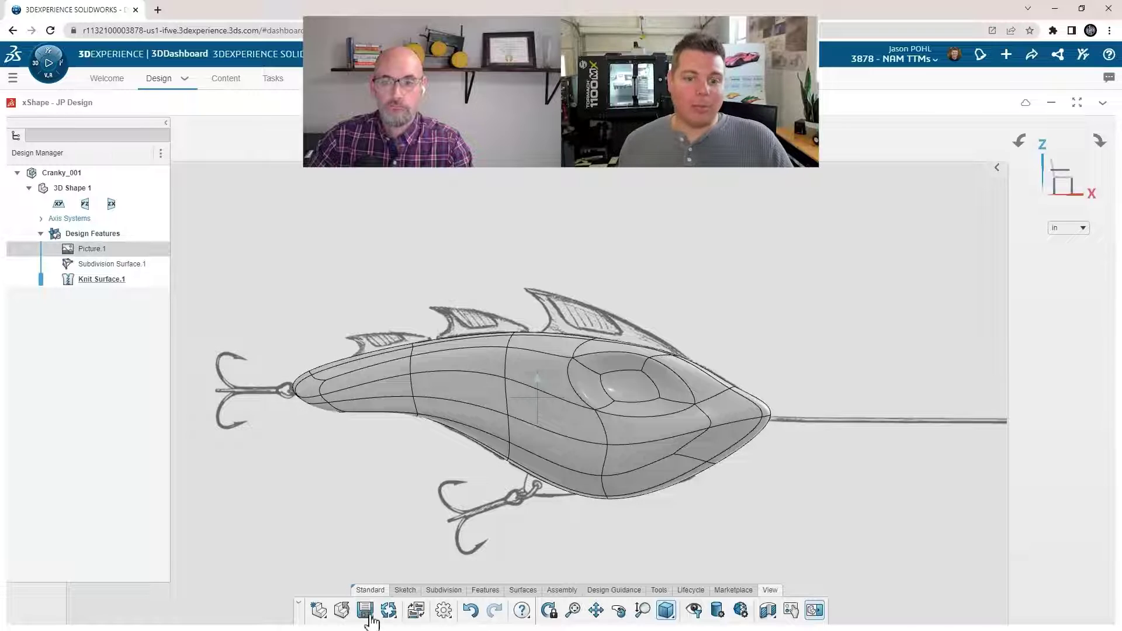
Step: Add the component to a new bookmark titled Fishin_LURE_CRANKY under Bookmarks
click(373, 623)
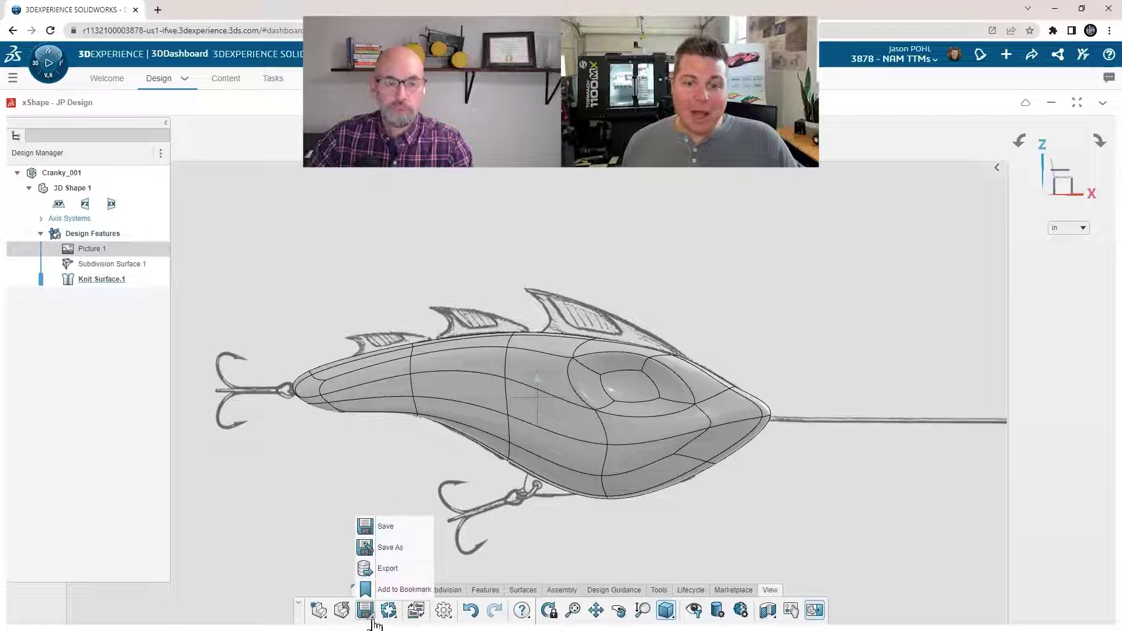
click(398, 594)
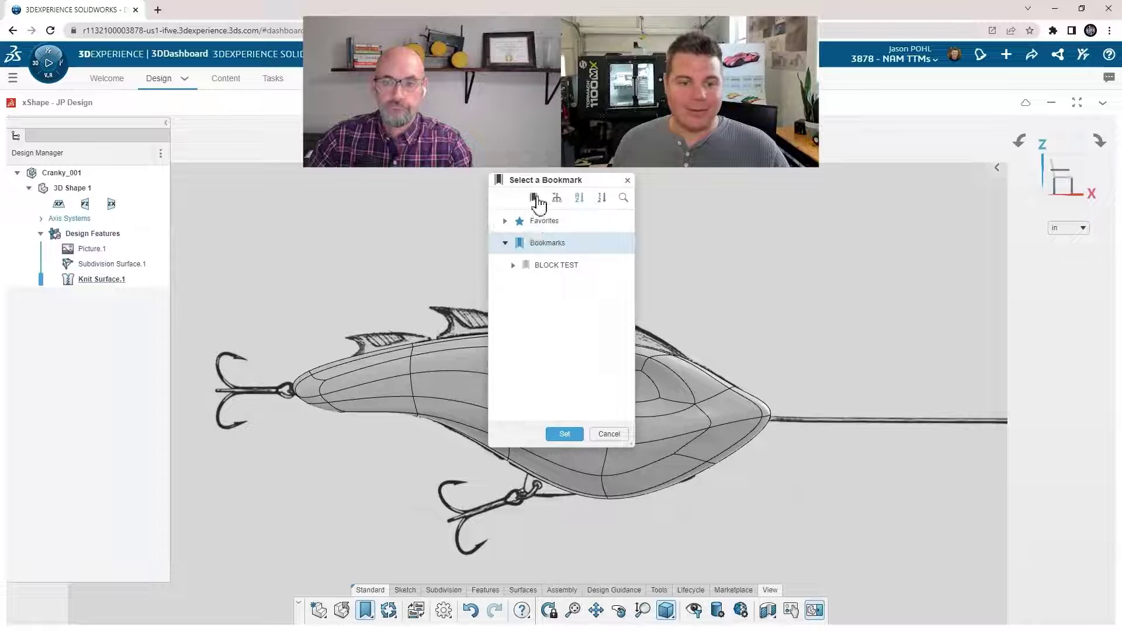
click(535, 198)
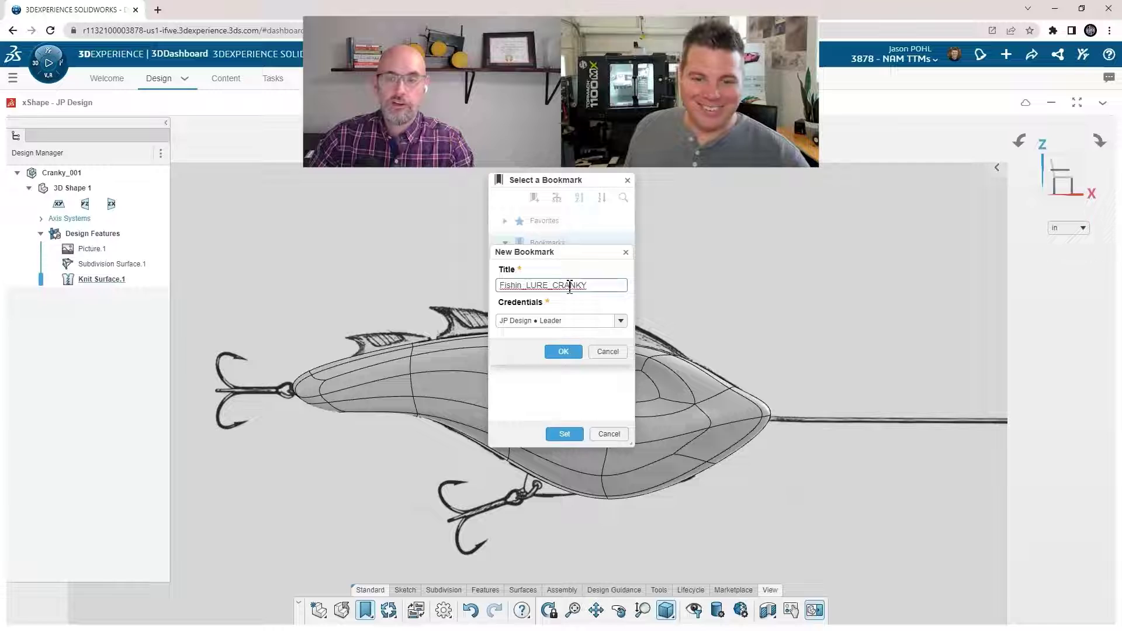
click(565, 353)
click(565, 433)
Step: Create a Globe subdivision primitive at the origin with 8 divisions in each direction and scale 100, toggling its Midplane option
click(444, 590)
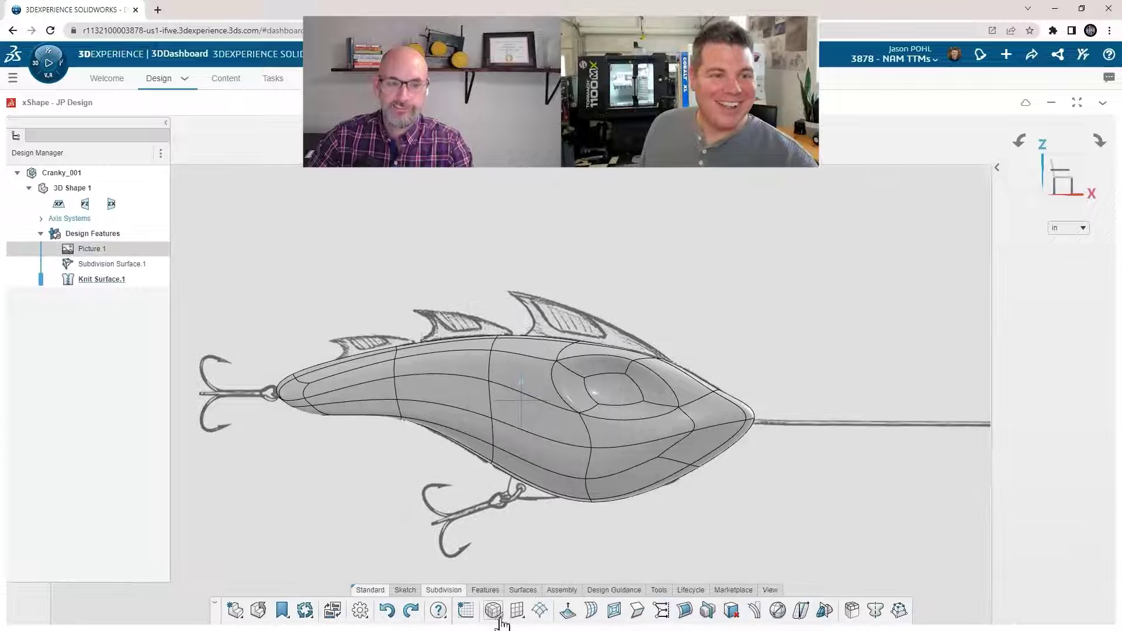
click(492, 610)
click(515, 484)
click(620, 390)
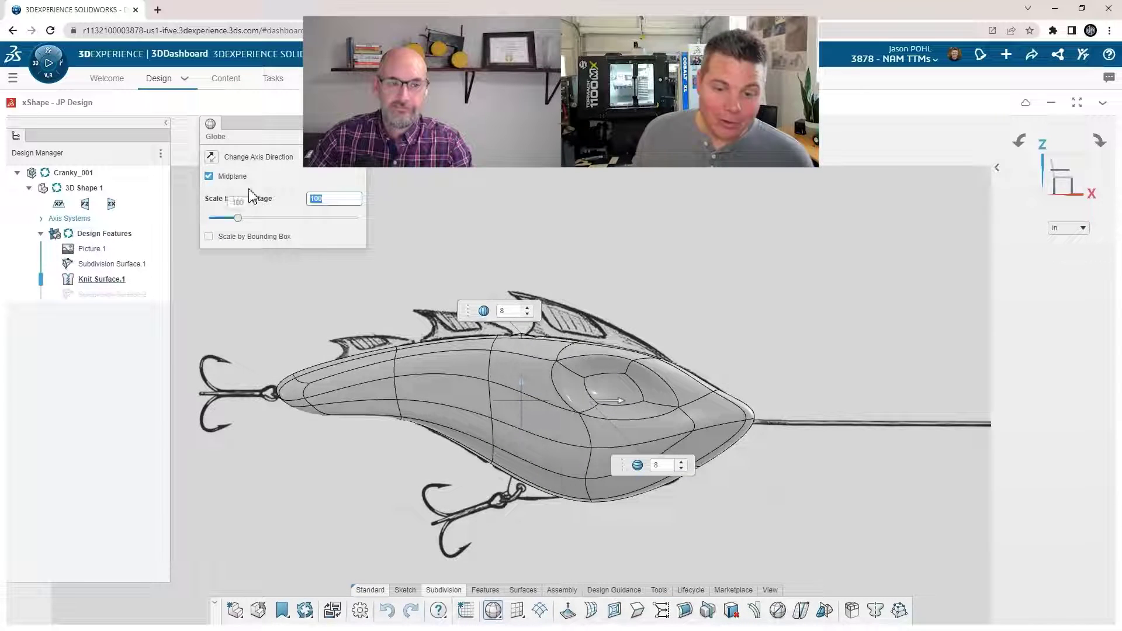
click(210, 176)
click(351, 124)
Step: Move the whole globe forward to the eye socket and pull it outward from the centre plane
drag(521, 330, 613, 389)
scroll(614, 389, up, 5)
middle_drag(456, 316, 381, 386)
drag(381, 390, 273, 564)
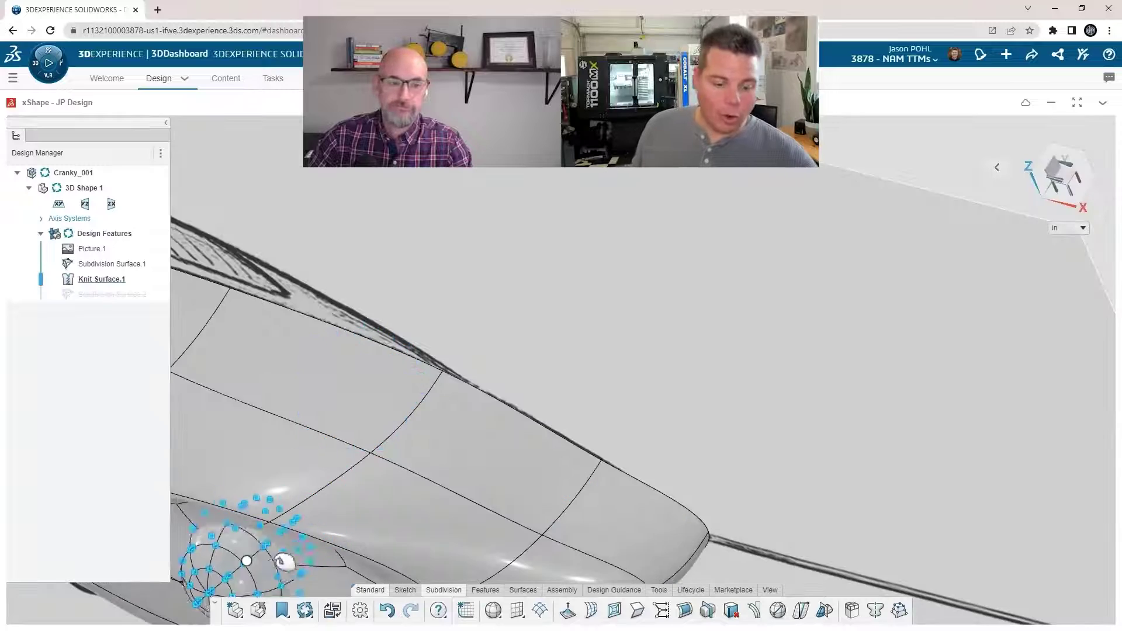
Step: Fine-tune the globe's position so it sits in the eye socket as an eyeball, and finish its surface
middle_drag(273, 564, 349, 511)
scroll(349, 511, down, 4)
scroll(381, 497, up, 4)
mouse_move(408, 502)
mouse_down()
mouse_move(431, 450)
mouse_move(454, 454)
mouse_move(436, 430)
mouse_move(458, 403)
mouse_move(450, 409)
mouse_up()
middle_drag(404, 424, 344, 421)
Step: Mirror the eyeball body about the zx plane with body selection enabled and without merging the results
click(496, 591)
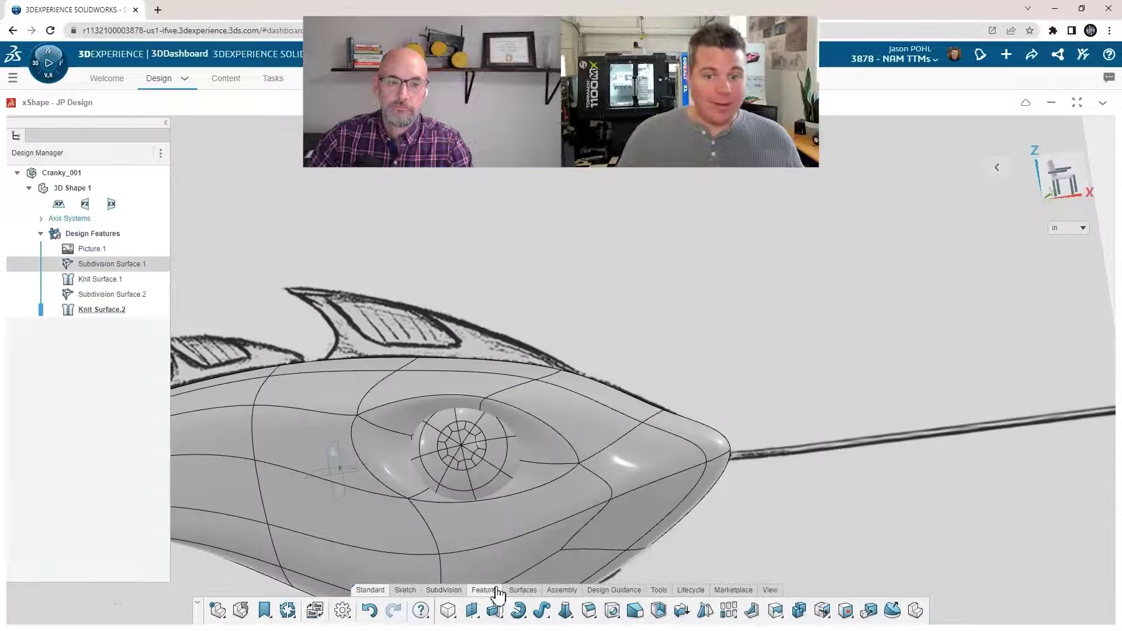
click(706, 611)
middle_drag(653, 426, 502, 453)
click(432, 429)
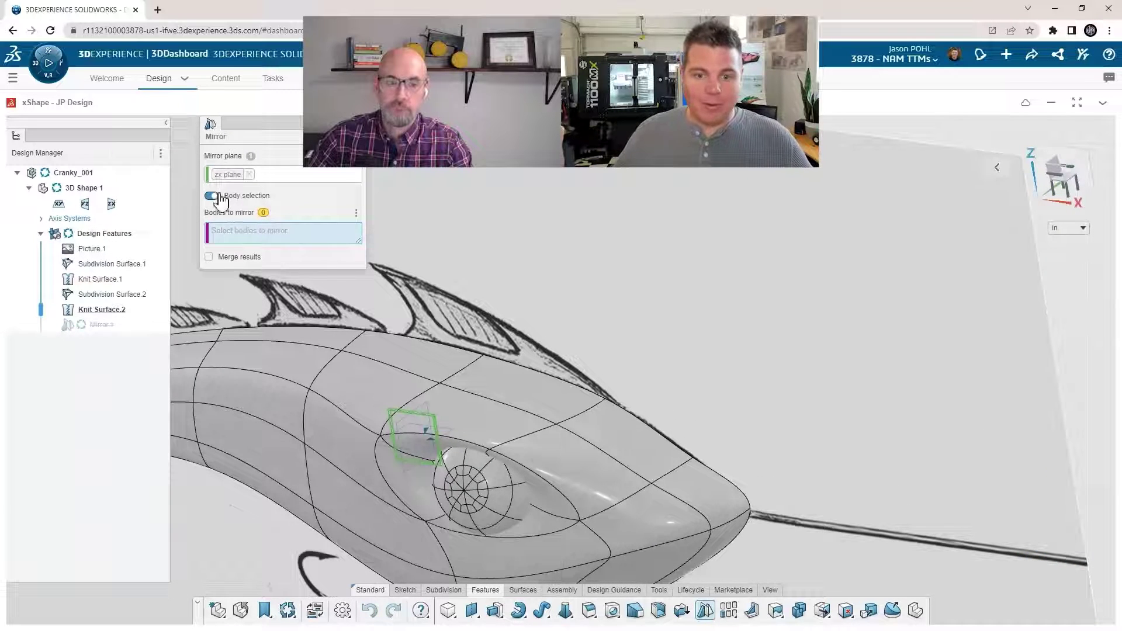
click(504, 506)
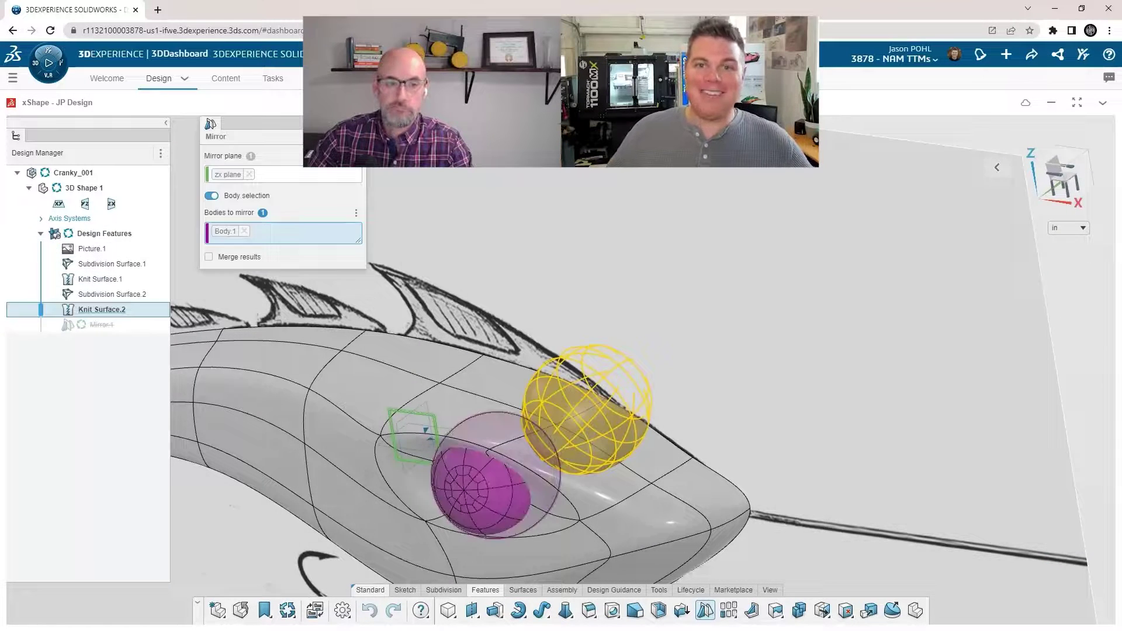
click(343, 136)
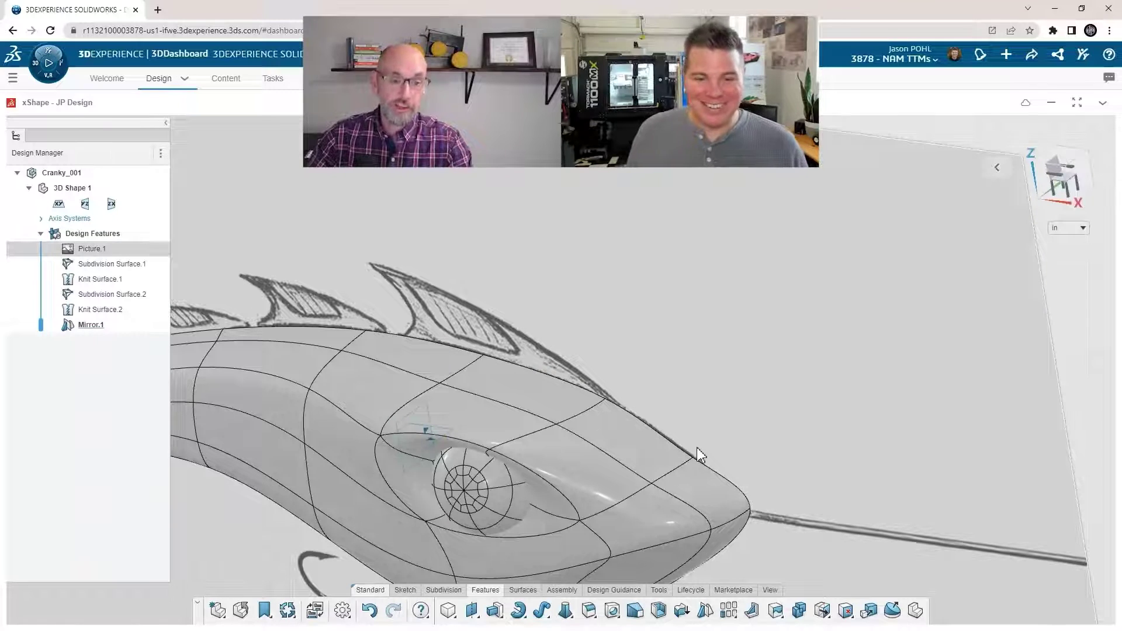